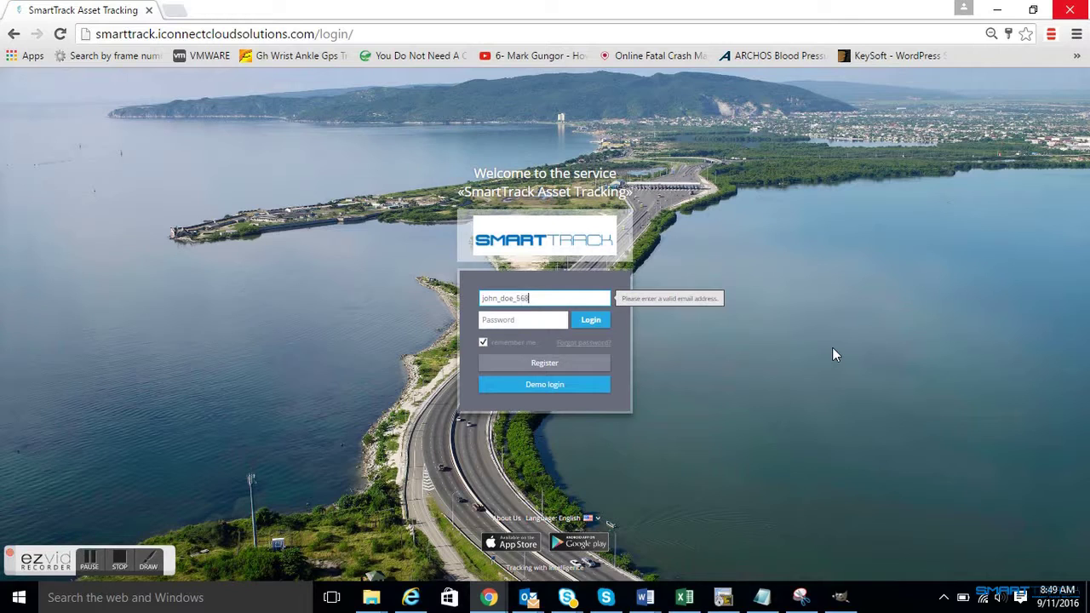
- Log in with the account e-mail and password, leaving 'remember me' unticked
type("@yahoo.com")
key("Tab")
type("••••")
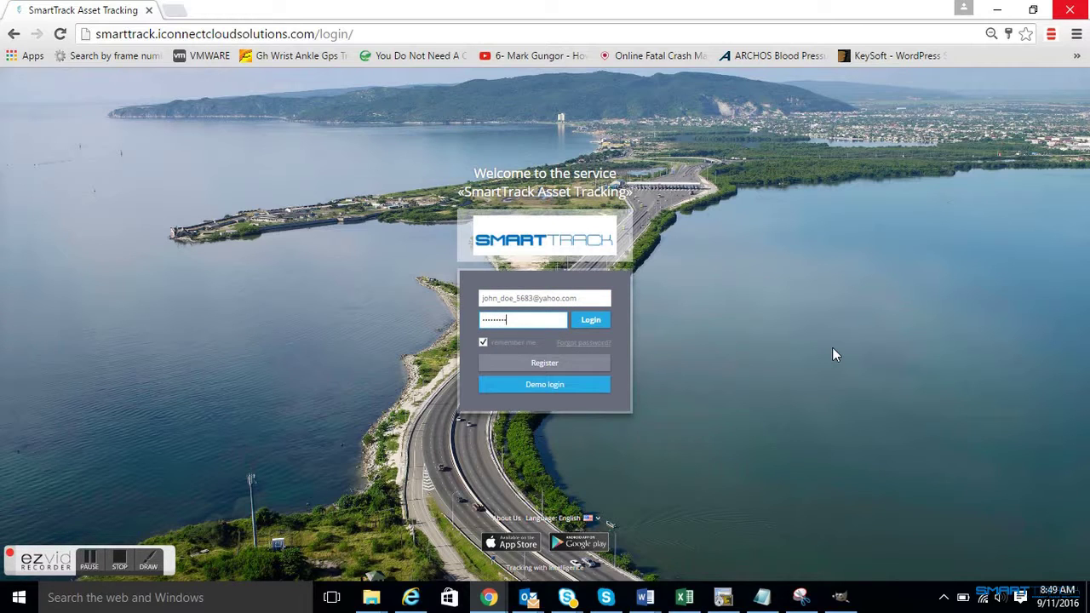
left_click(482, 342)
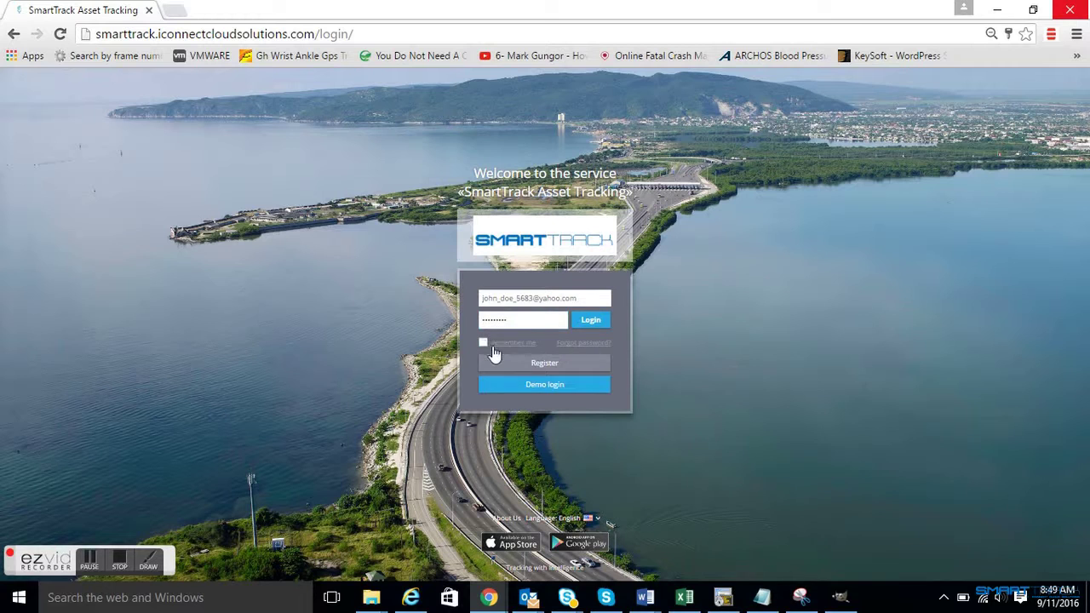
left_click(592, 324)
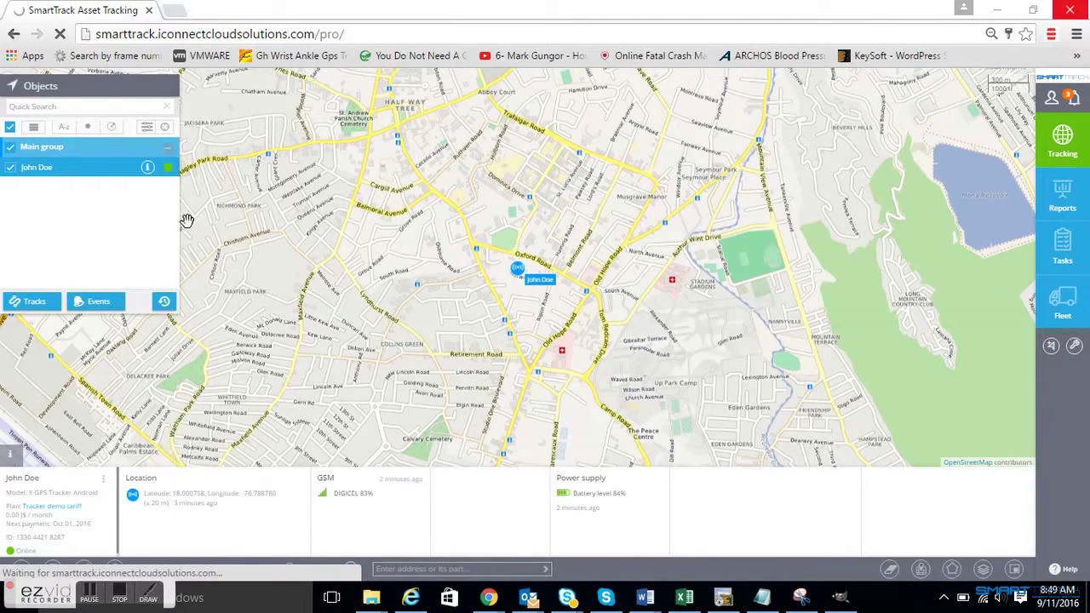
- Select the tracker, then open the empty Alert rules list from the notifications menu
left_click(111, 173)
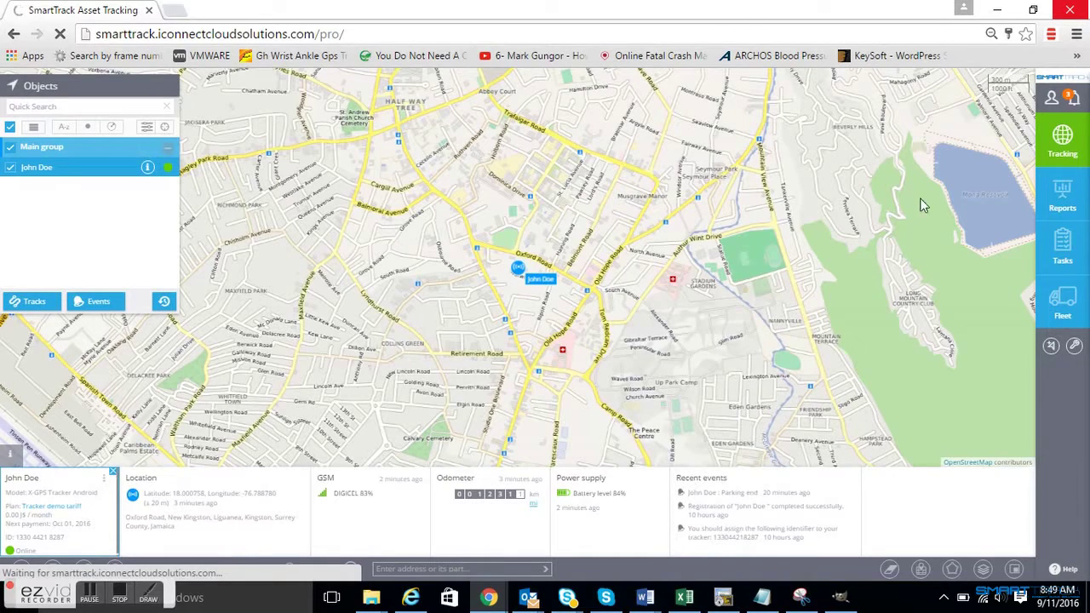
left_click(1075, 100)
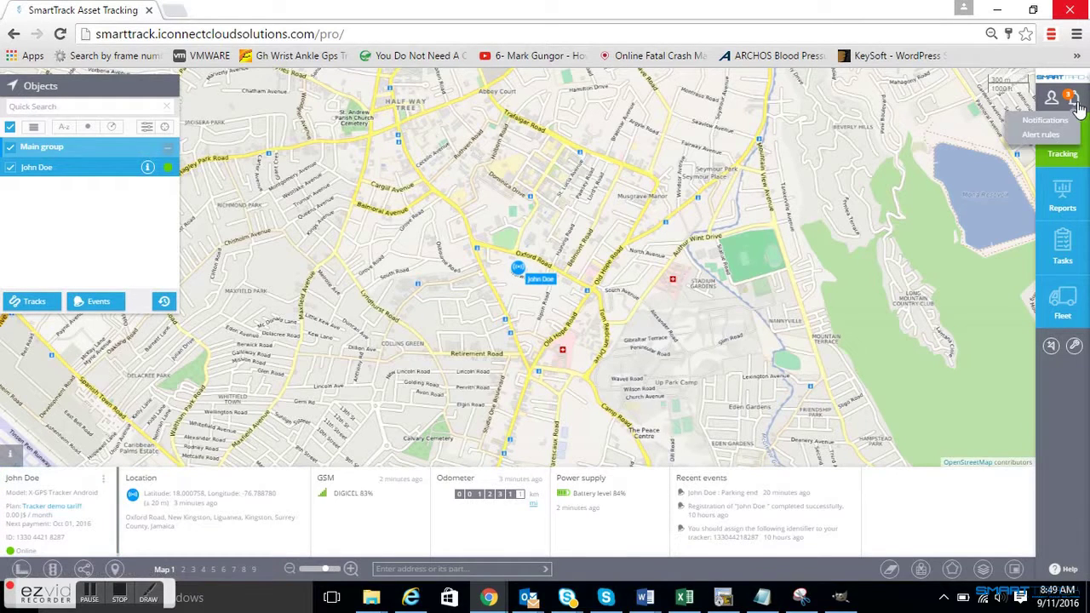
left_click(1040, 134)
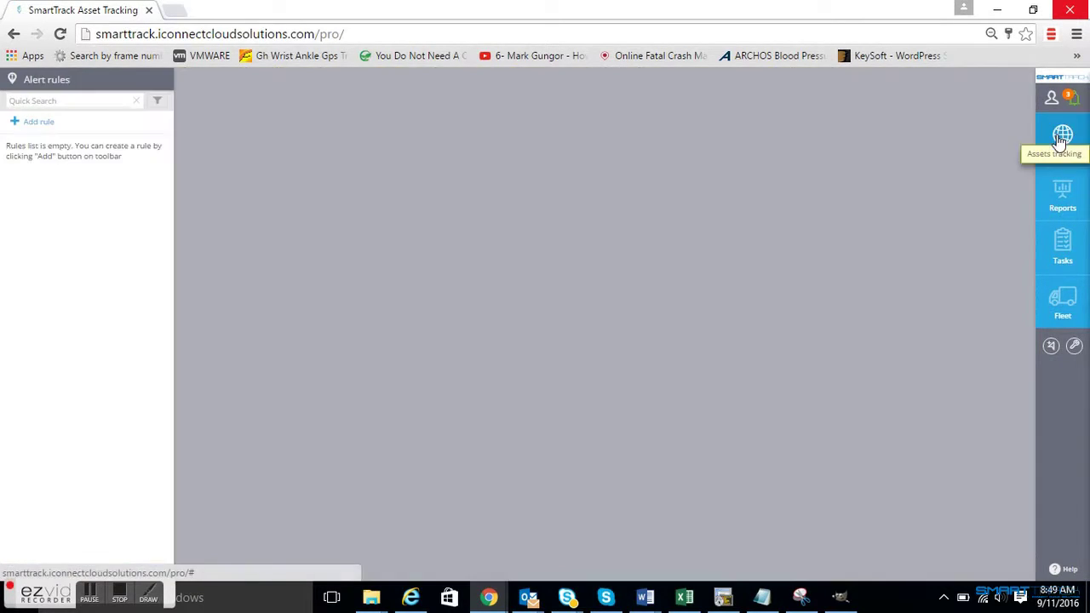
- Create a Speed exceeding rule for the tracker and continue to its settings
left_click(37, 126)
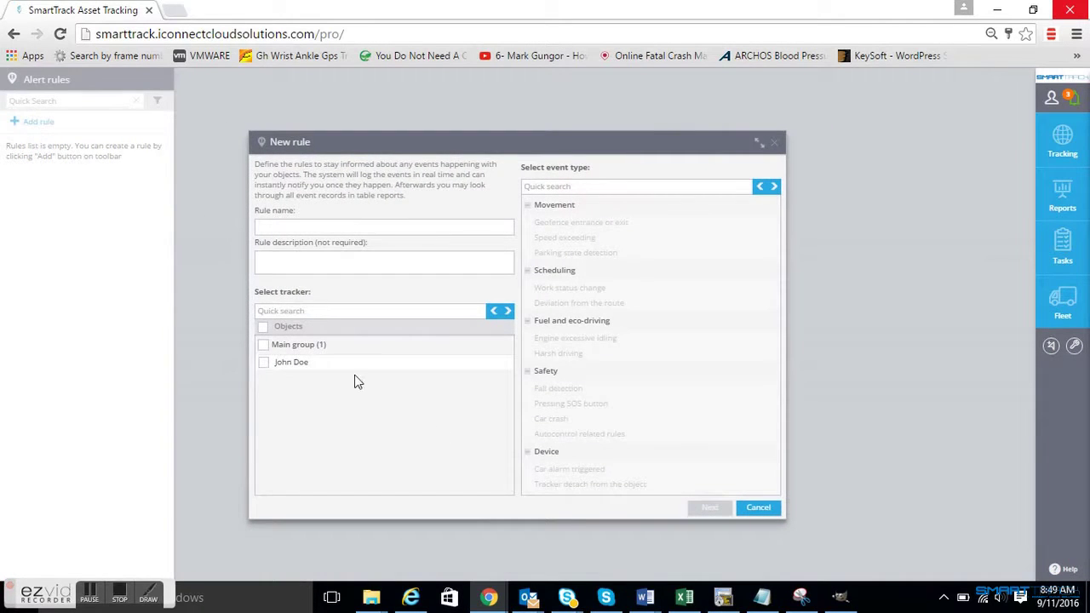
left_click(263, 363)
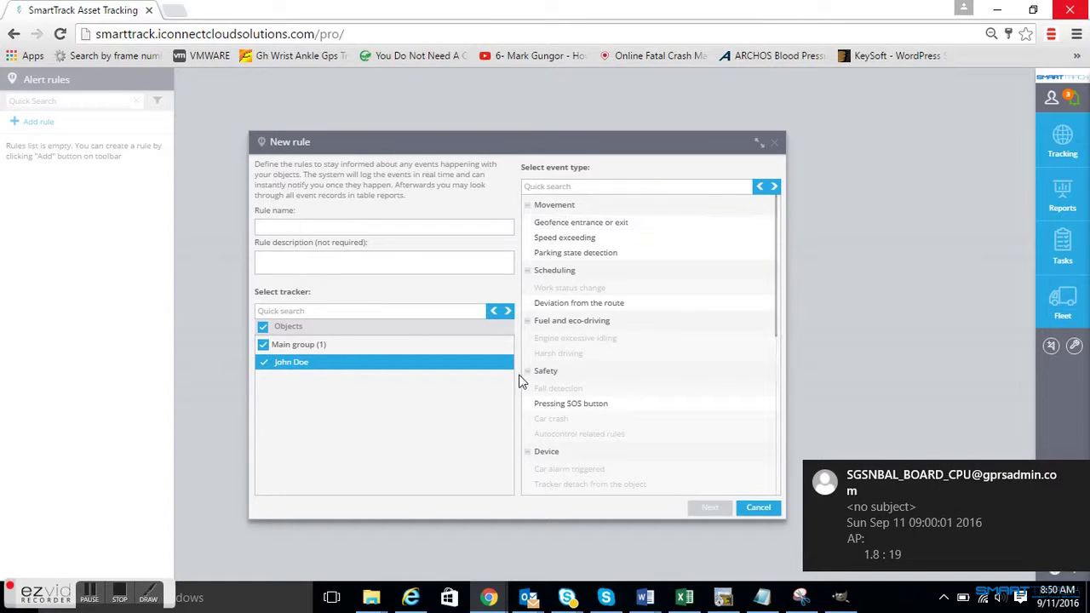
scroll(698, 327, "down", 5)
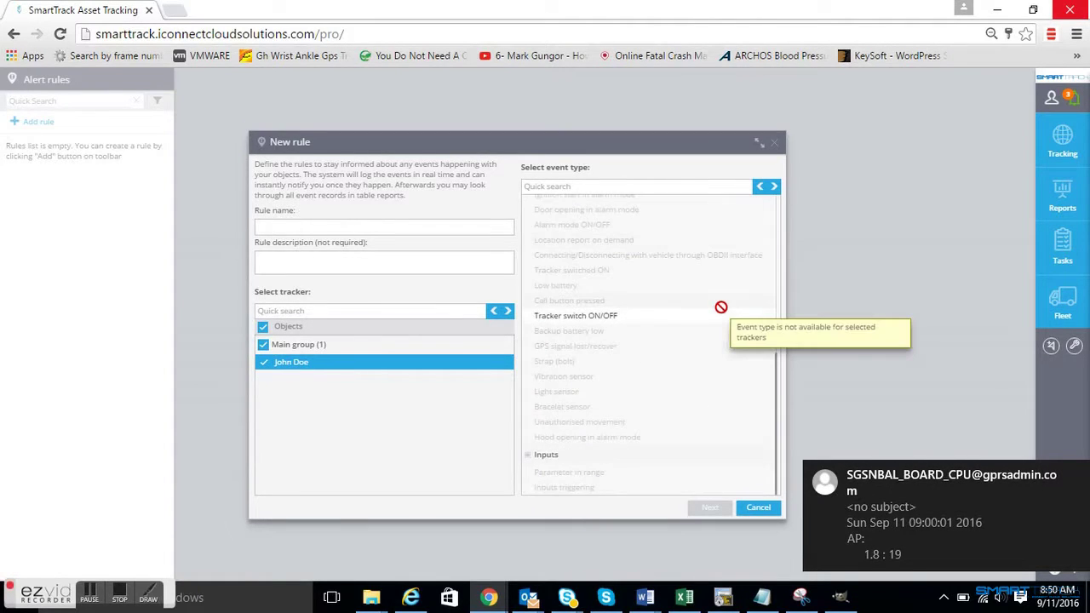
scroll(721, 307, "up", 5)
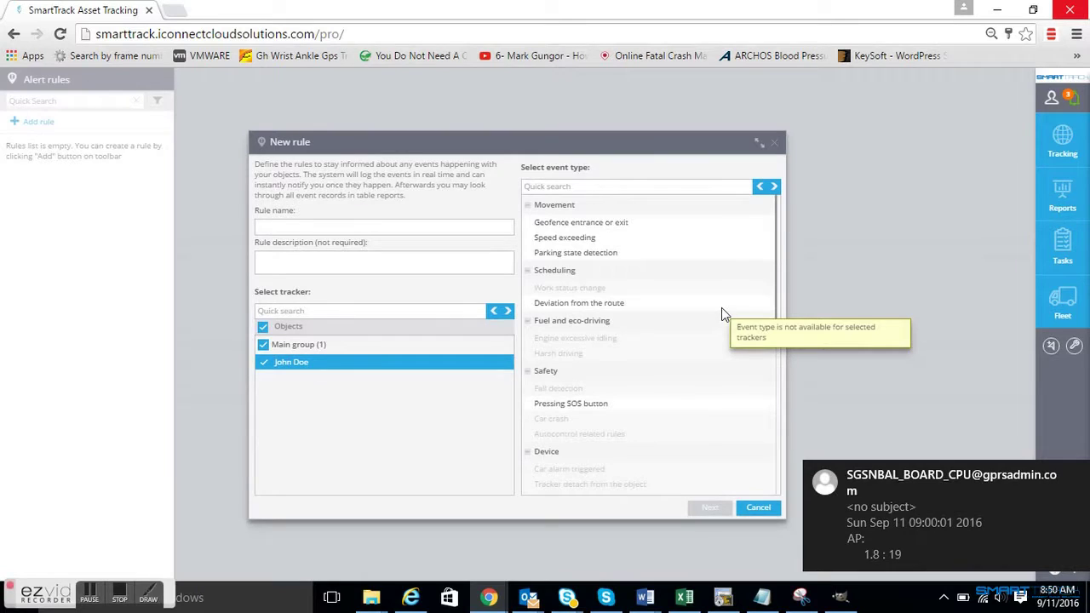
left_click(567, 238)
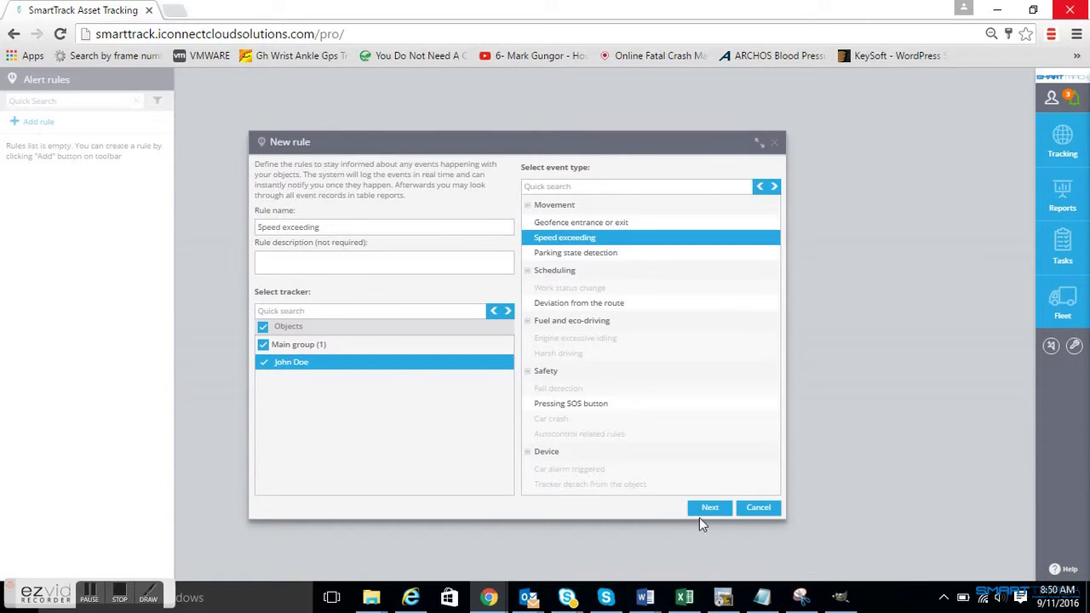
left_click(712, 508)
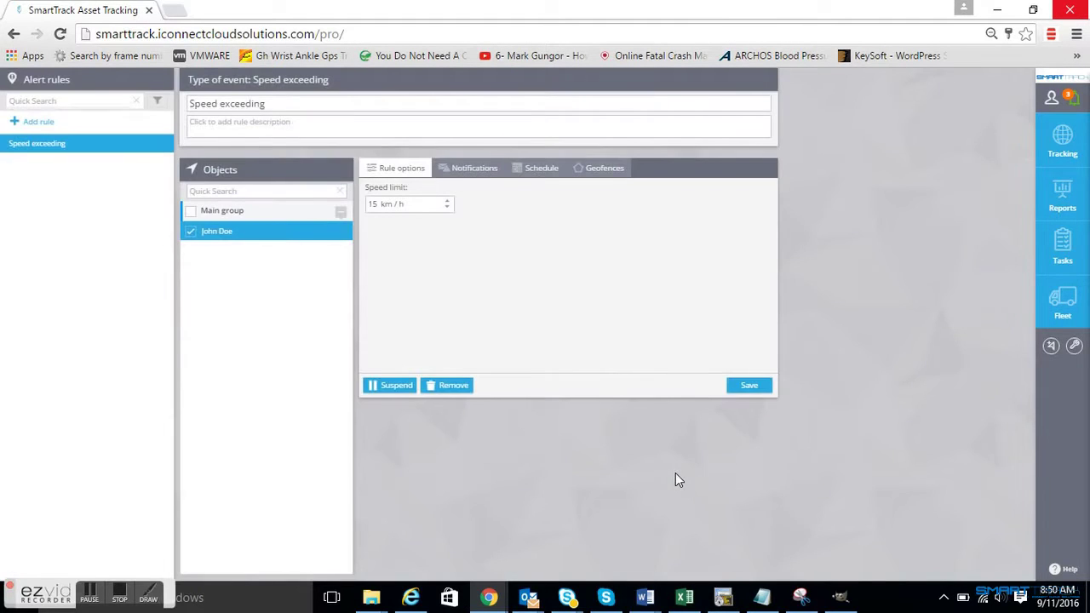
- Raise the rule's speed limit from 15 to 80 km/h
left_click(381, 205)
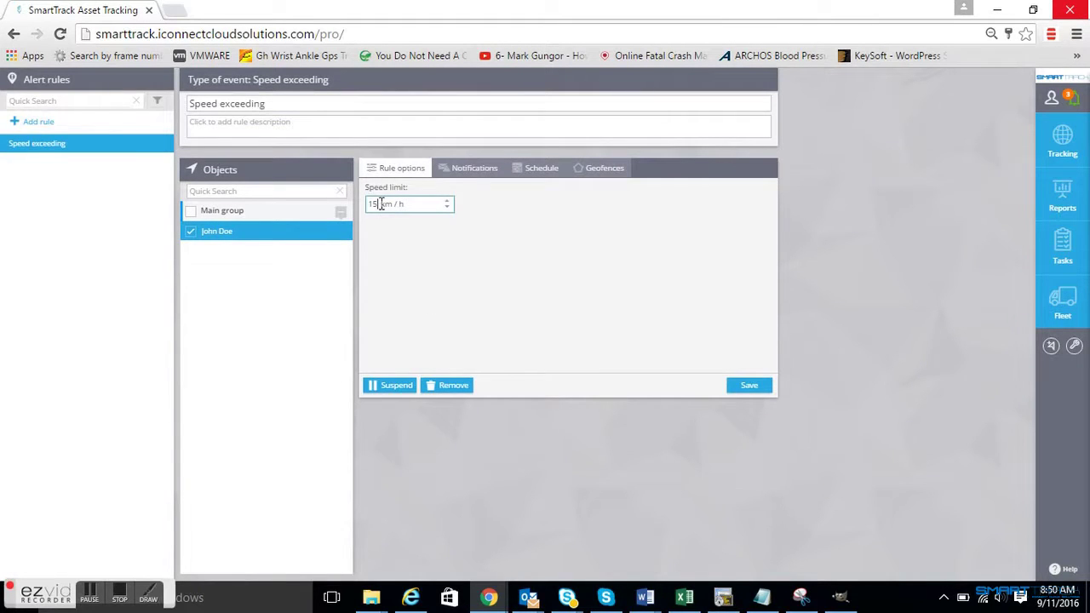
double_click(380, 204)
type("80")
- Enable push notifications and enter the account's e-mail as the alert address
left_click(468, 169)
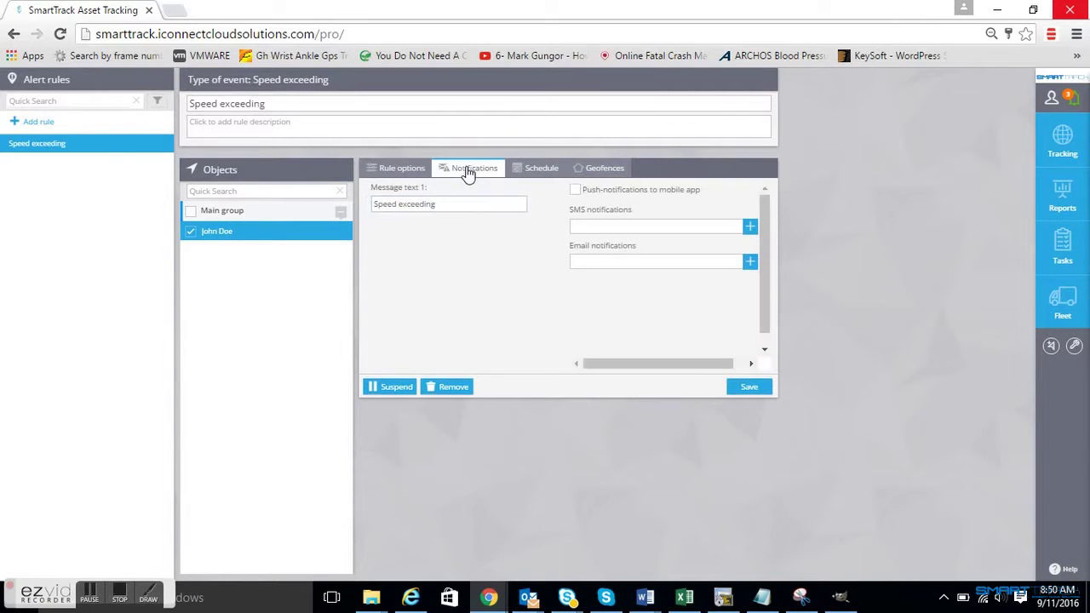
left_click(575, 190)
left_click(584, 262)
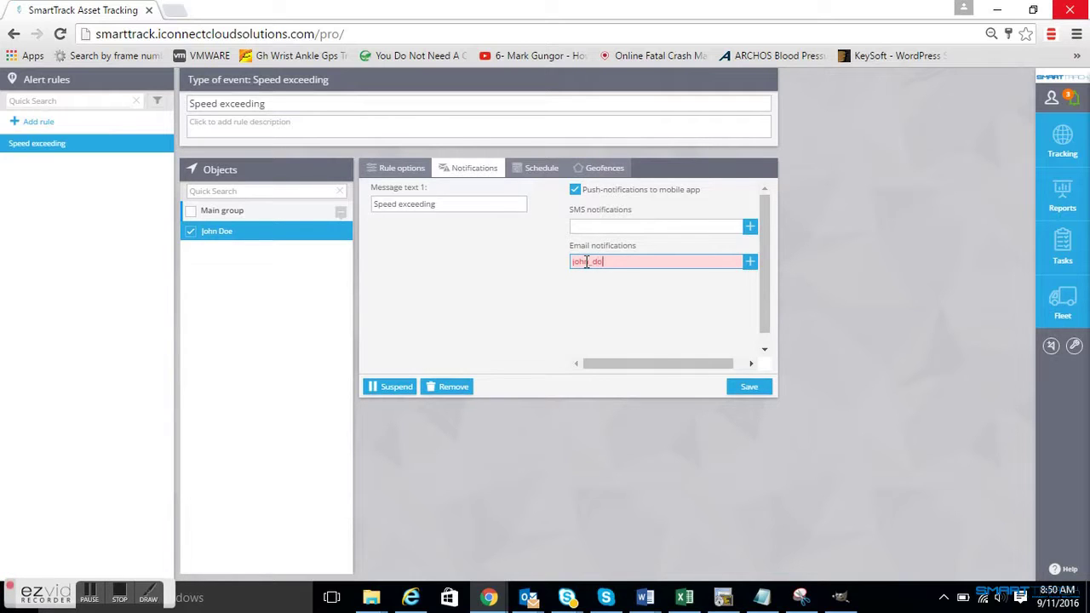
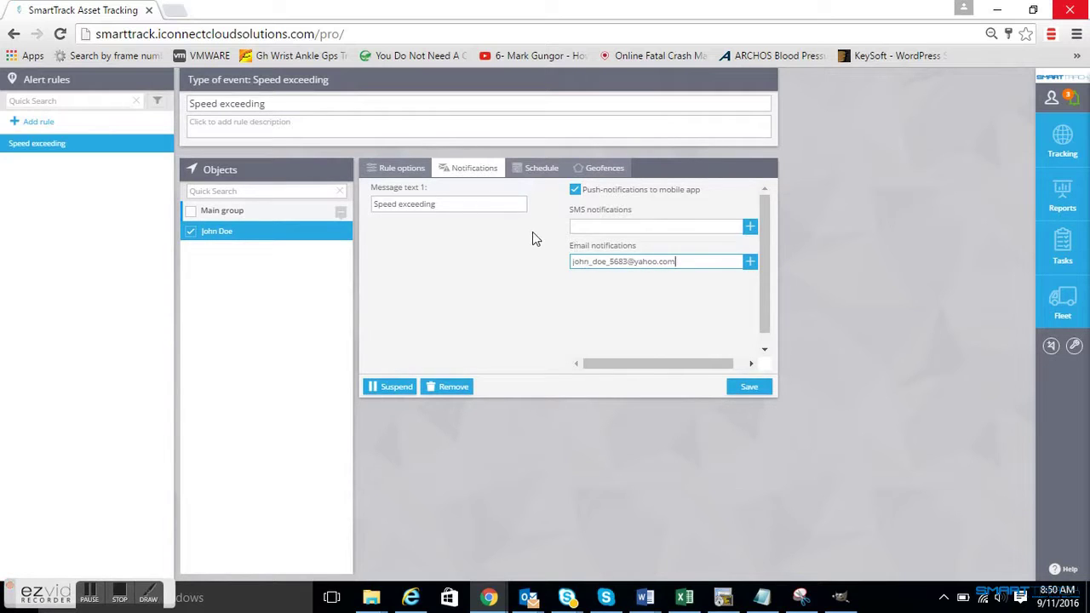
left_click(542, 170)
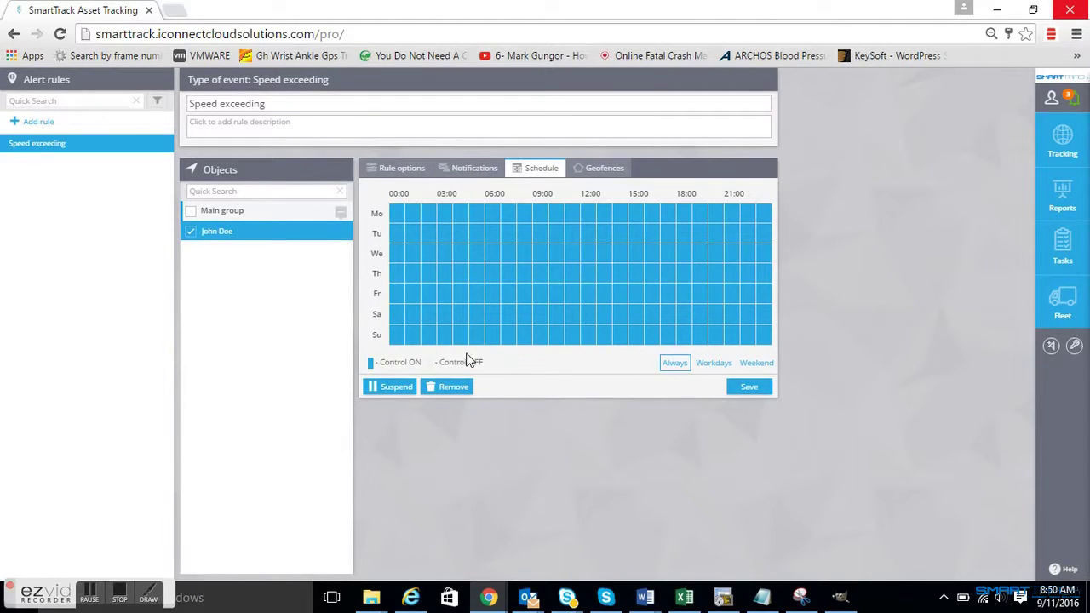
- Restrict the Speed exceeding schedule to Workdays (Monday–Friday) and save the rule
left_click(717, 366)
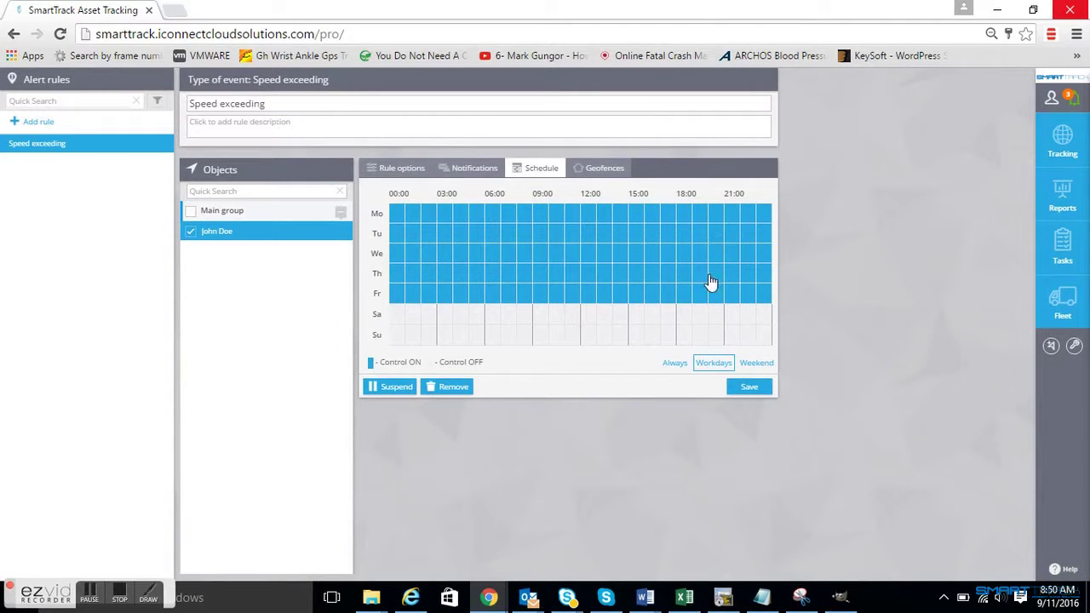
left_click(749, 389)
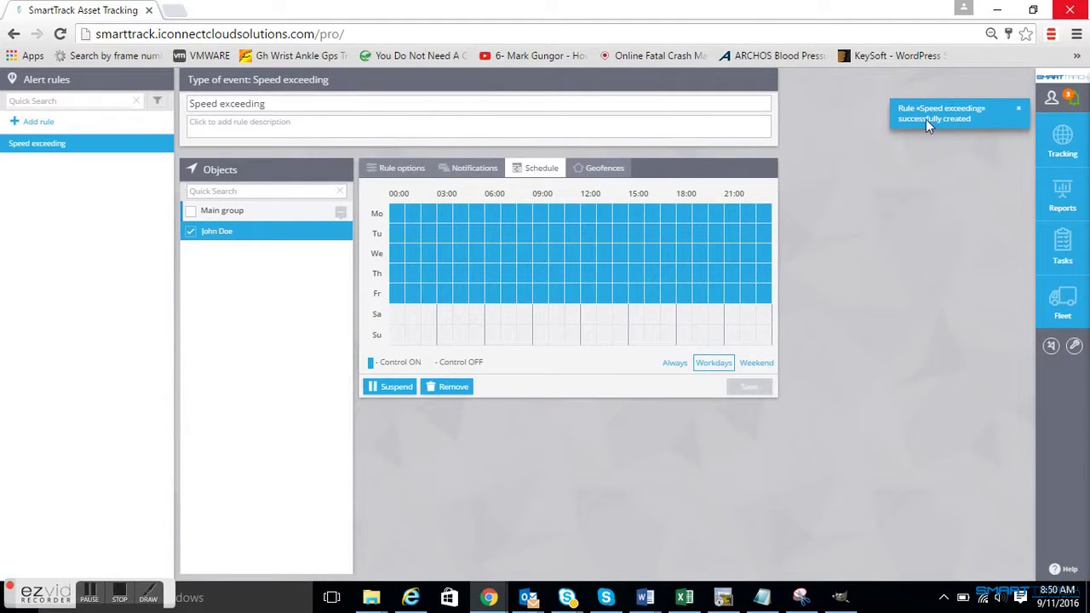
- Add a Parking state detection rule for the tracker, then begin a Pressing SOS button rule
left_click(39, 122)
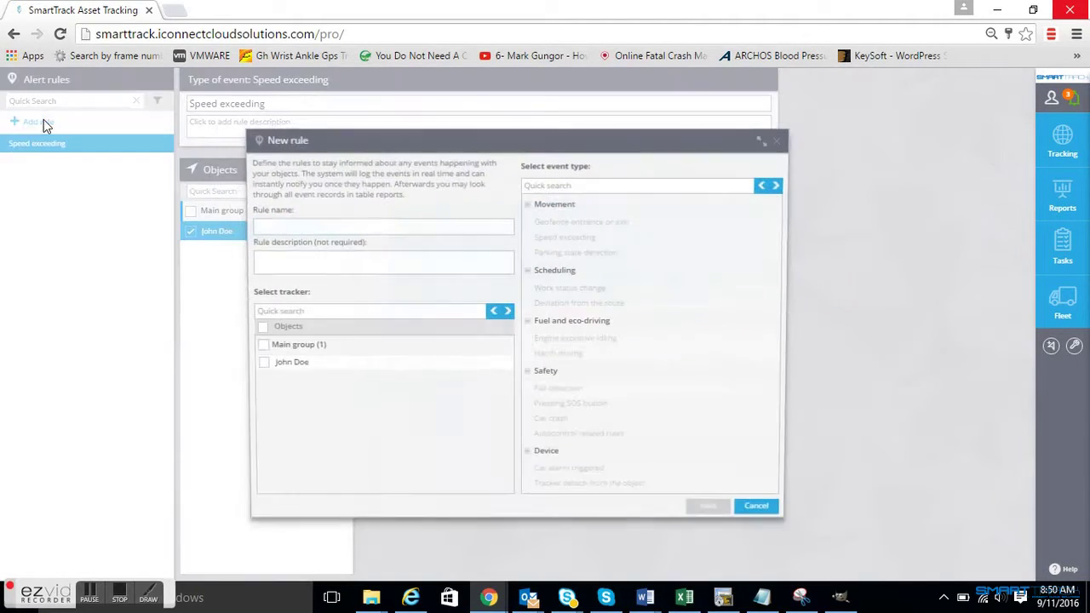
left_click(264, 362)
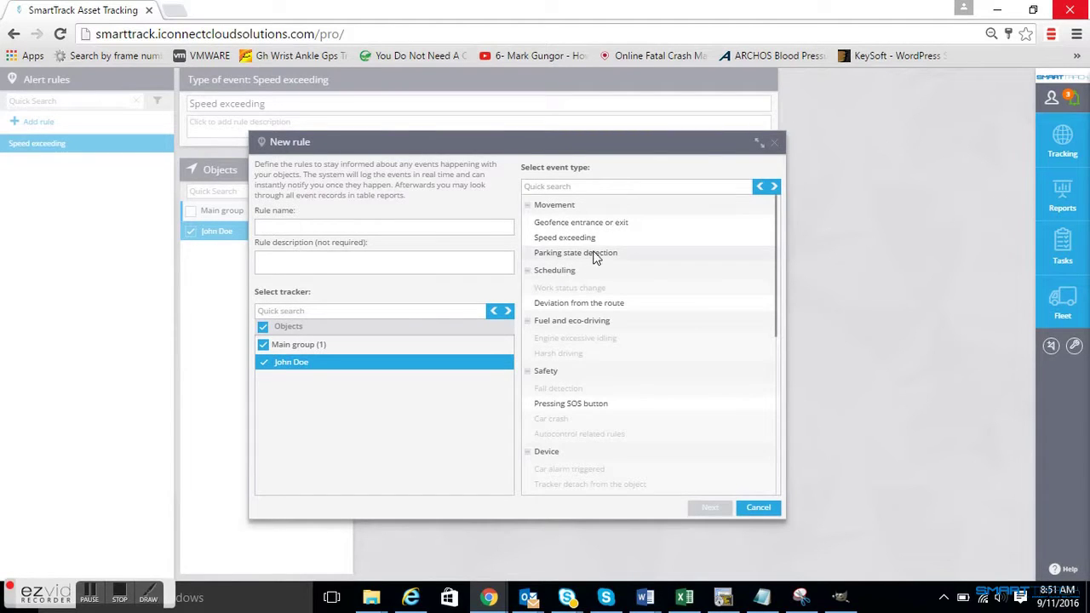
left_click(605, 225)
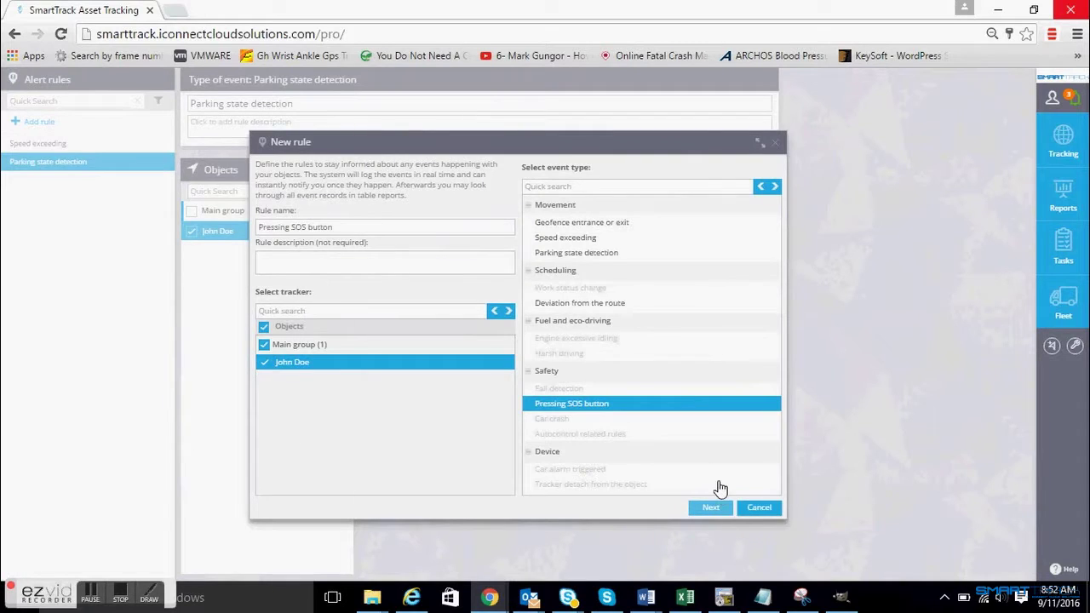
left_click(713, 506)
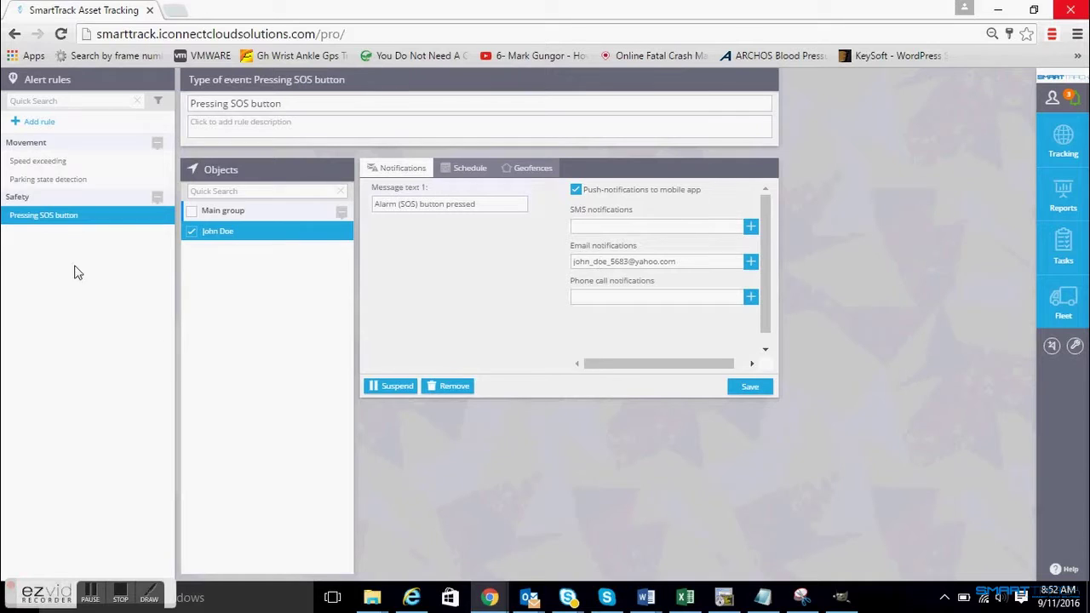
- Save the Pressing SOS button rule and go to the tracker's device settings
left_click(747, 387)
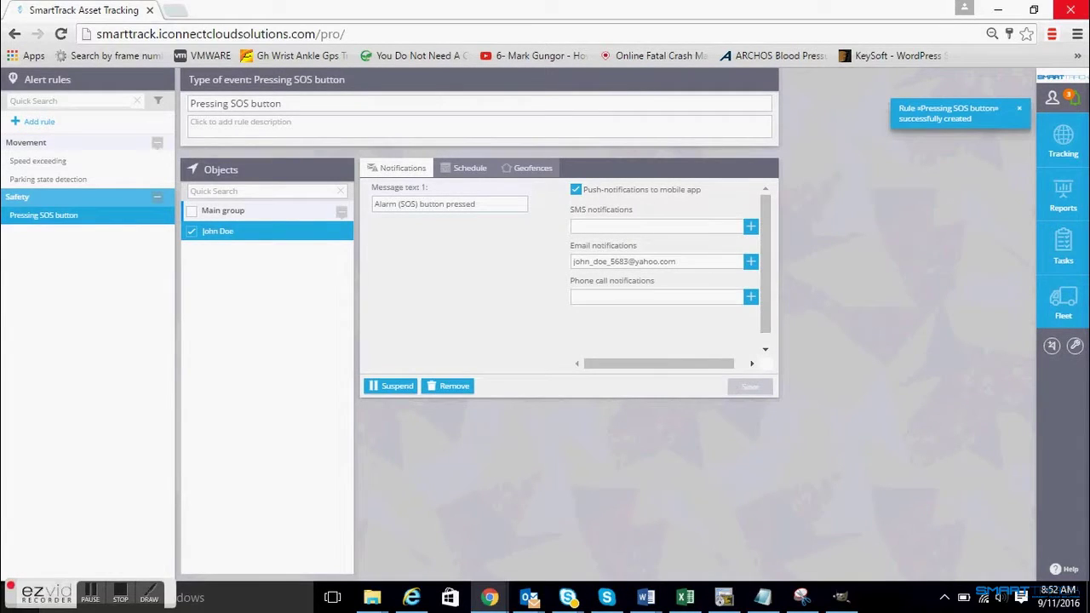
left_click(1075, 349)
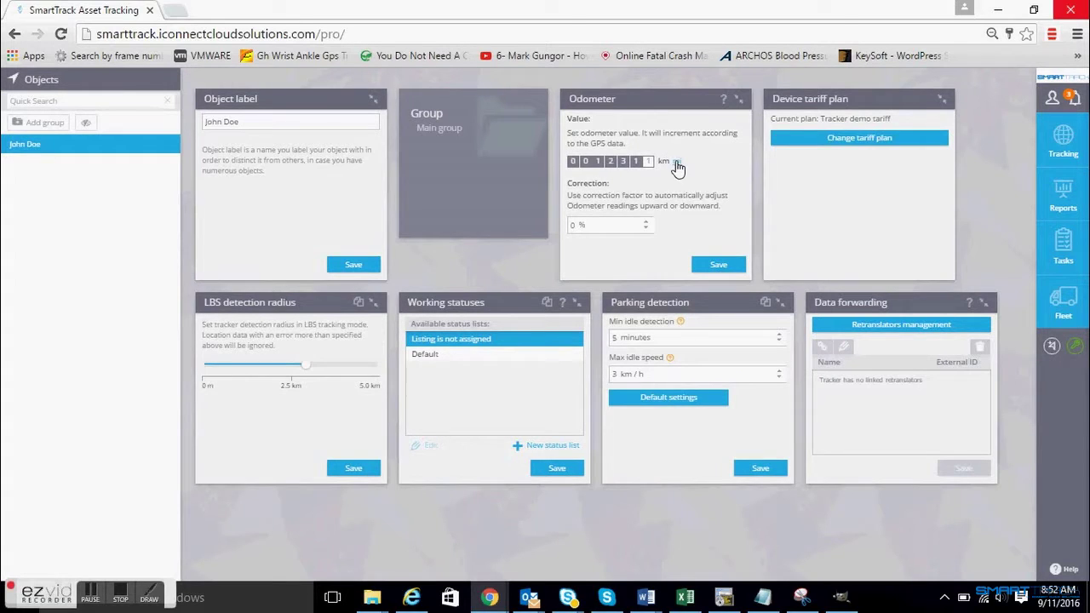
- Switch the odometer reading to miles
left_click(675, 162)
- Switch the odometer back to km (0012311) and save a -20 % correction
left_click(675, 162)
left_click(578, 225)
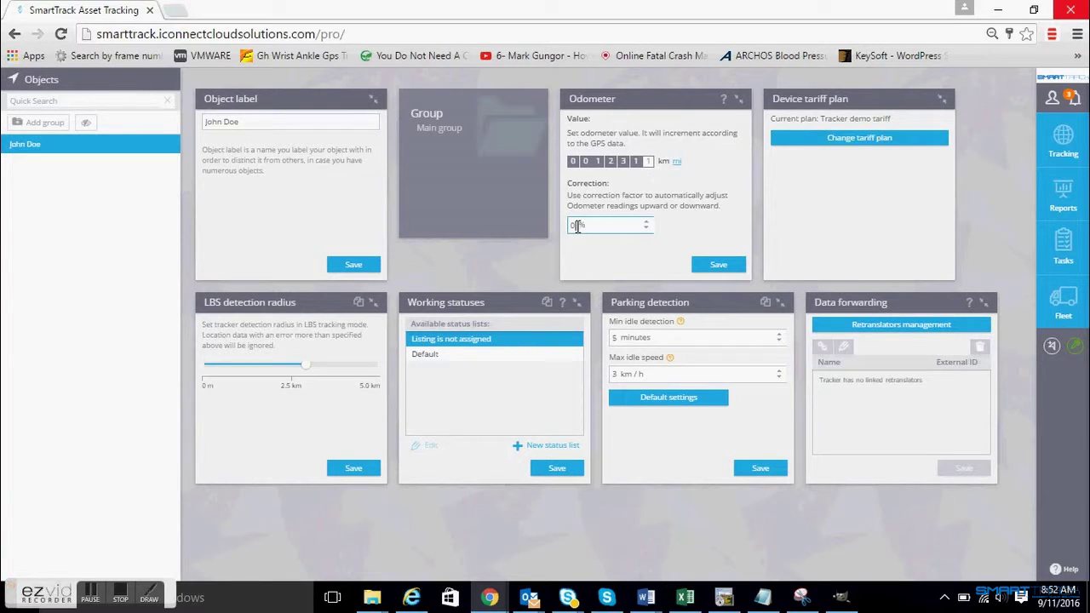
key("BackSpace")
type("-20")
left_click(719, 264)
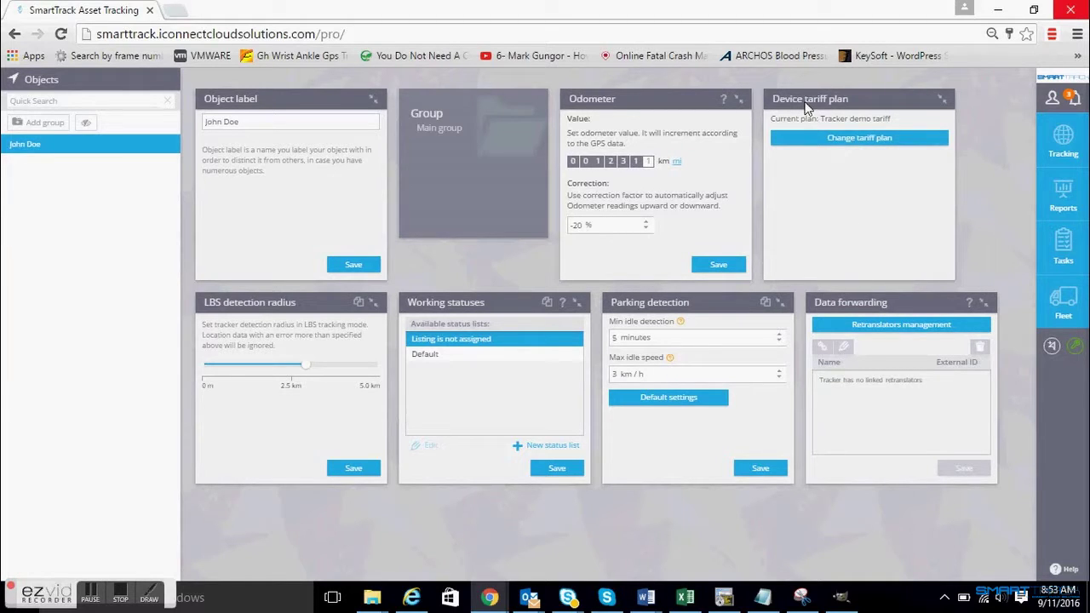
- Request a tariff plan change to Fleet Standard and confirm the 30-day change warning
left_click(844, 139)
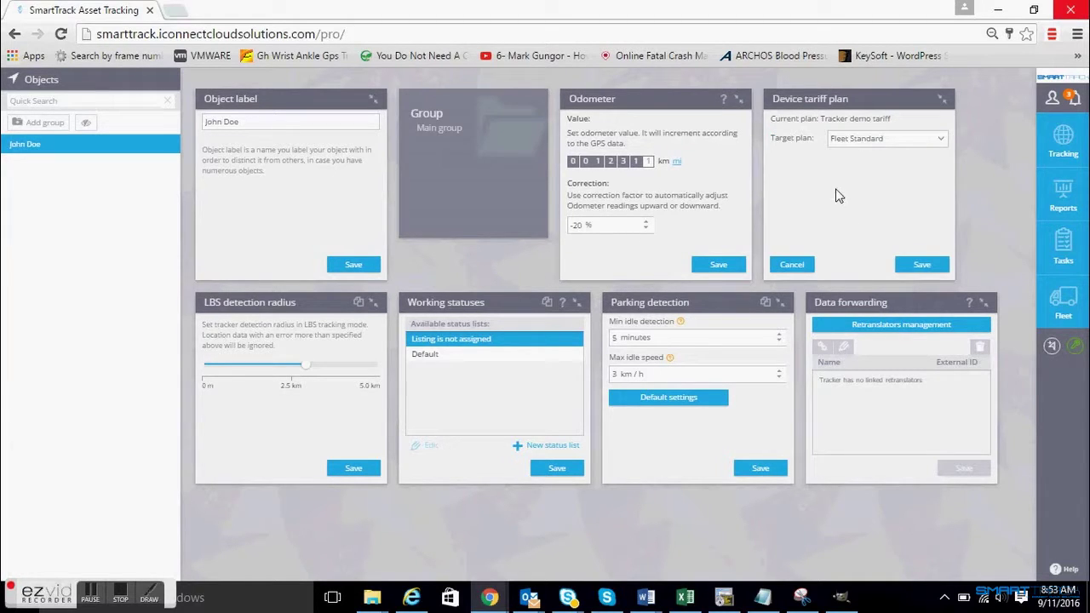
left_click(899, 139)
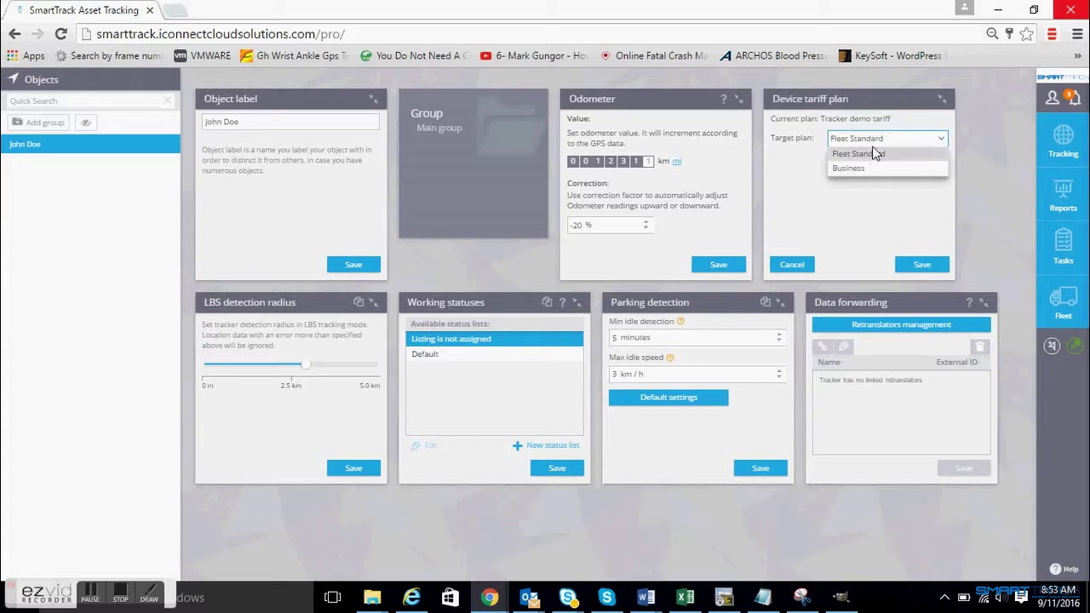
left_click(872, 168)
left_click(889, 139)
left_click(887, 154)
left_click(921, 267)
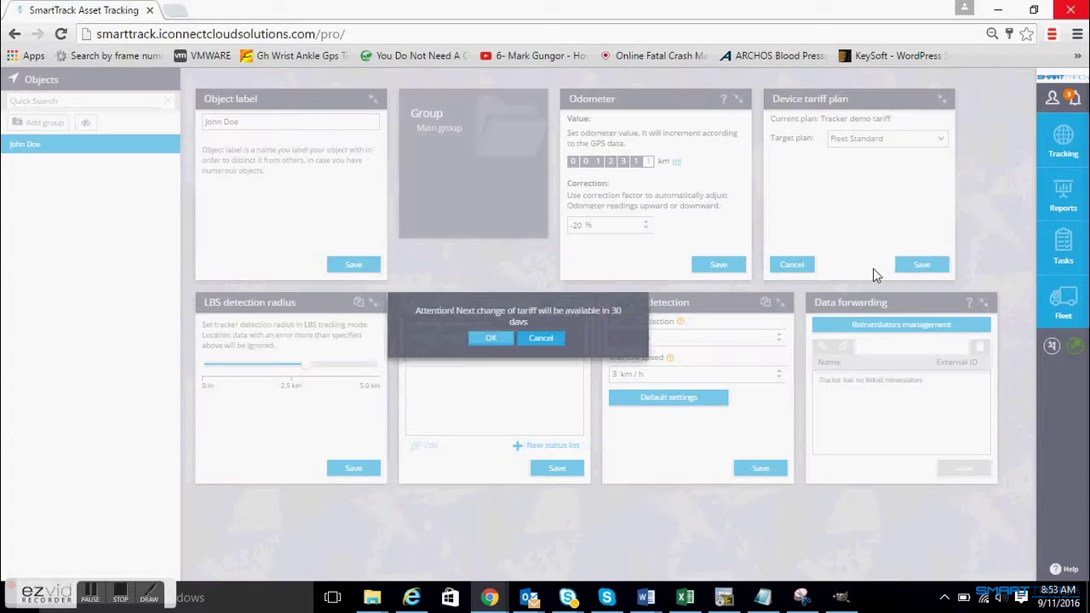
left_click(487, 340)
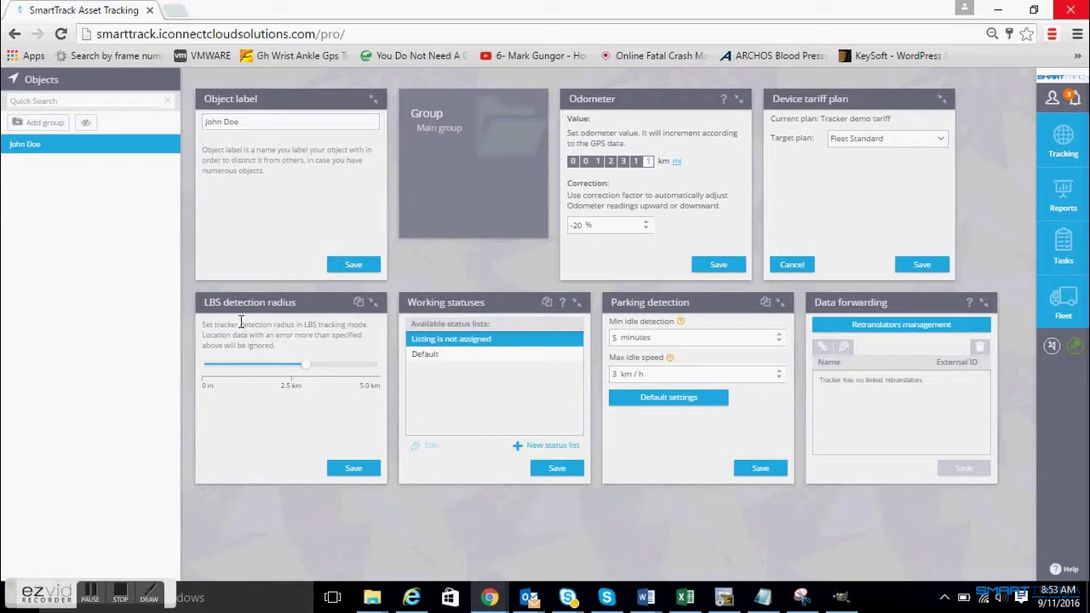
left_click_drag(306, 370, 309, 370)
- Review the Default status list's statuses: Available, Busy, Lunch time and Off time
left_click(548, 448)
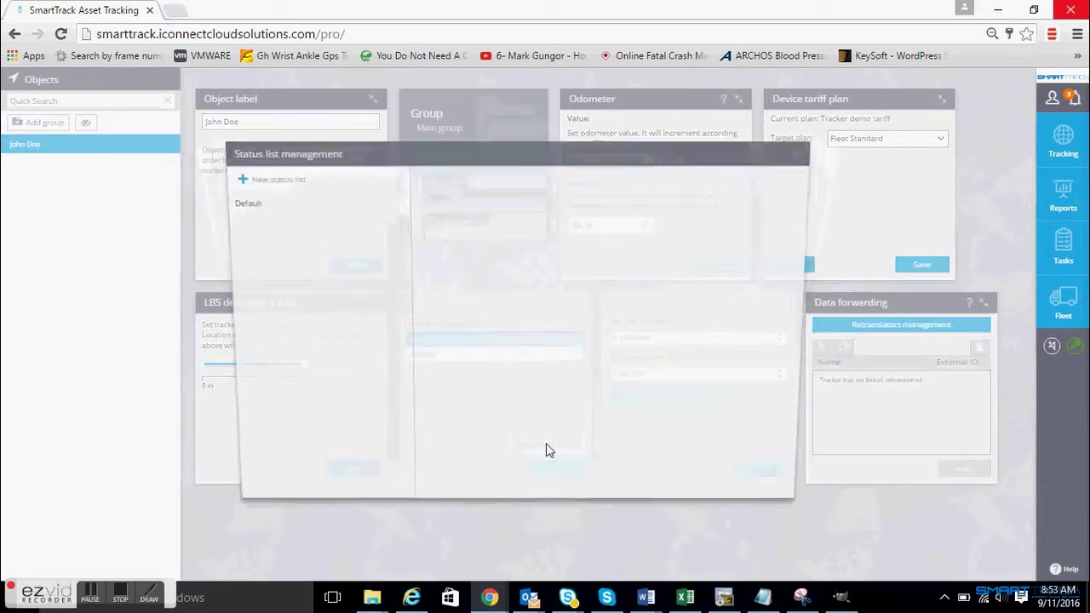
left_click(260, 206)
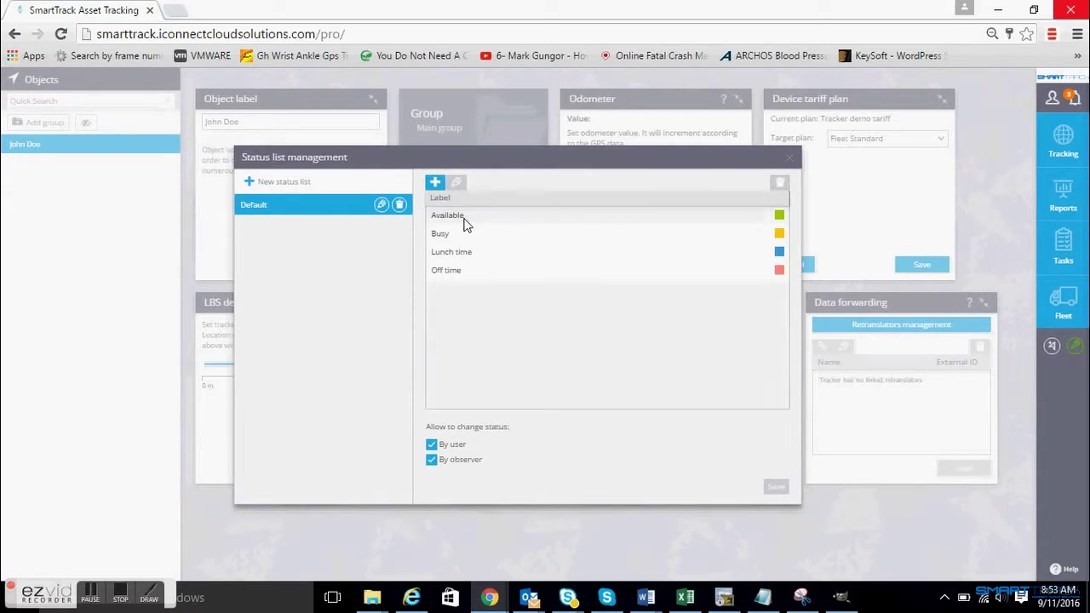
left_click(465, 219)
left_click(465, 234)
left_click(468, 253)
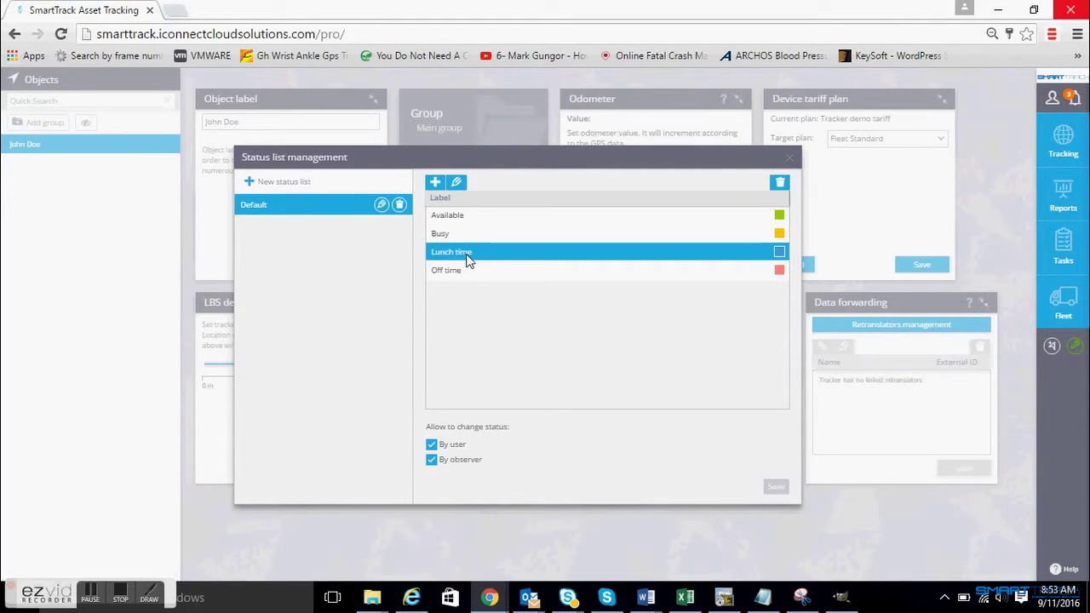
left_click(467, 271)
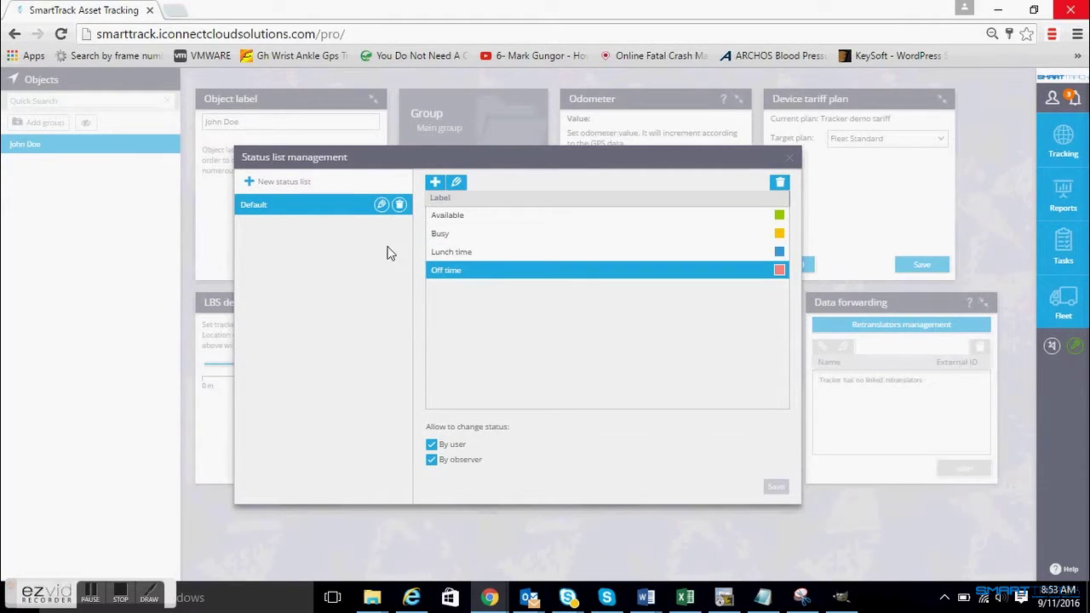
- Create and save a new status list, then add a 'busy' status to it
left_click(282, 182)
left_click_drag(309, 206, 192, 193)
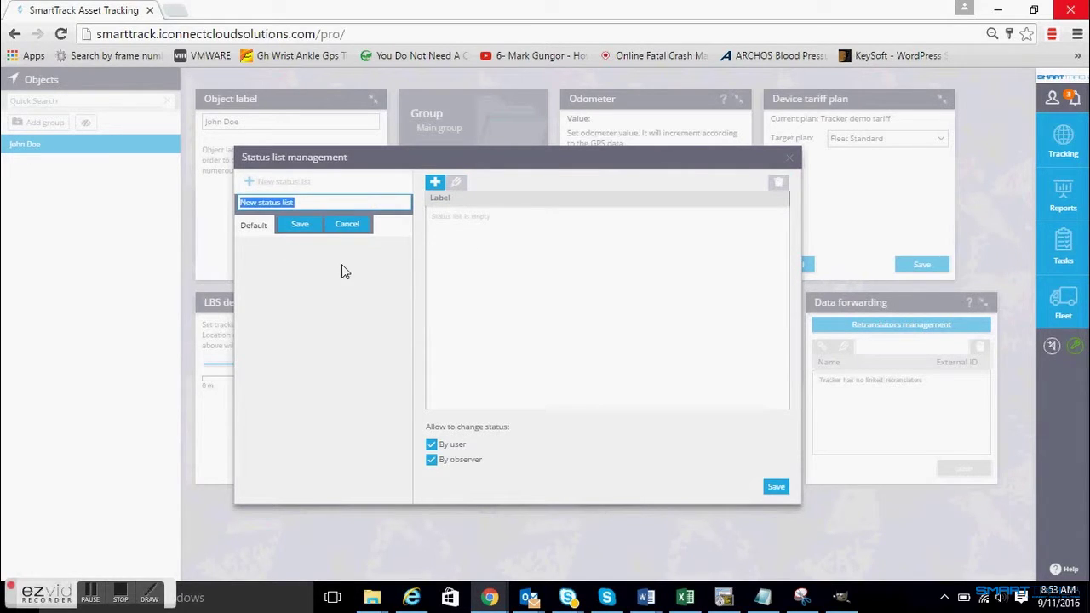
left_click(301, 224)
left_click(437, 186)
left_click_drag(465, 212, 389, 208)
type("busy")
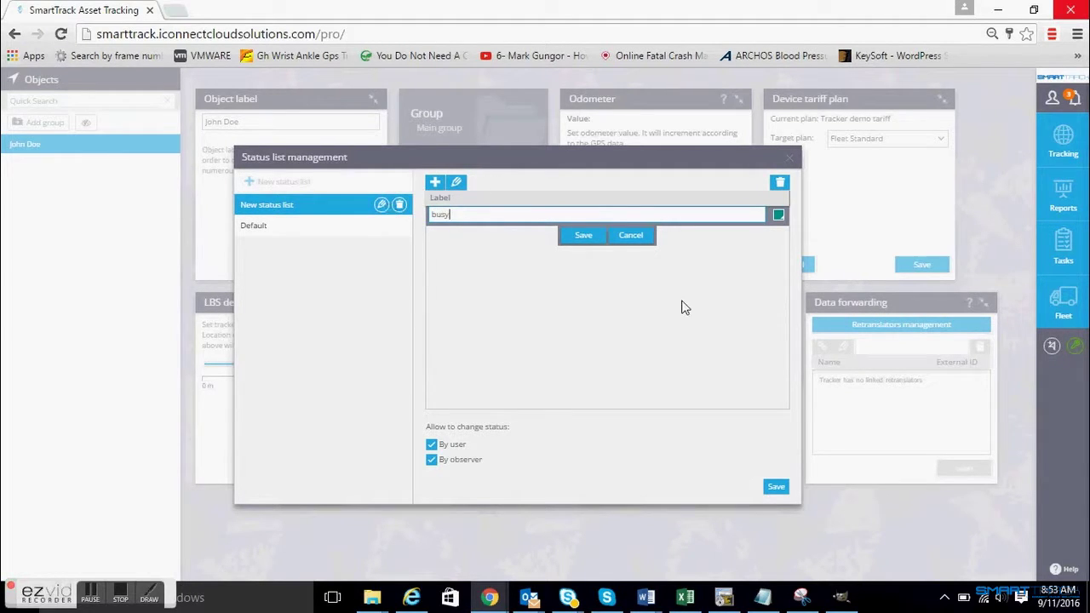
left_click(583, 235)
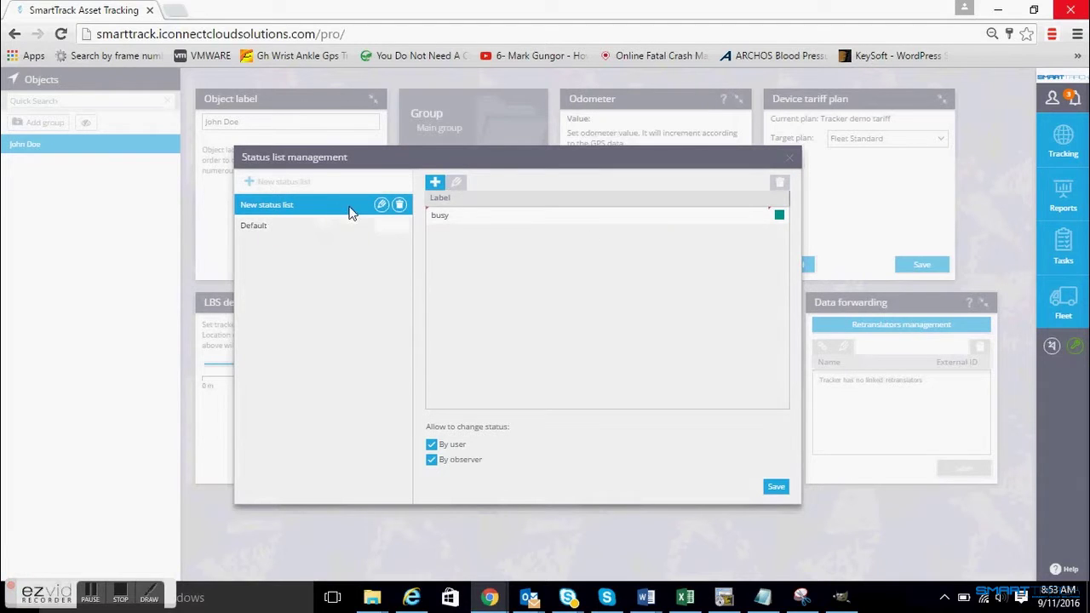
- Add an 'at customer' status, save the list with both statuses, and close the manager
left_click(435, 182)
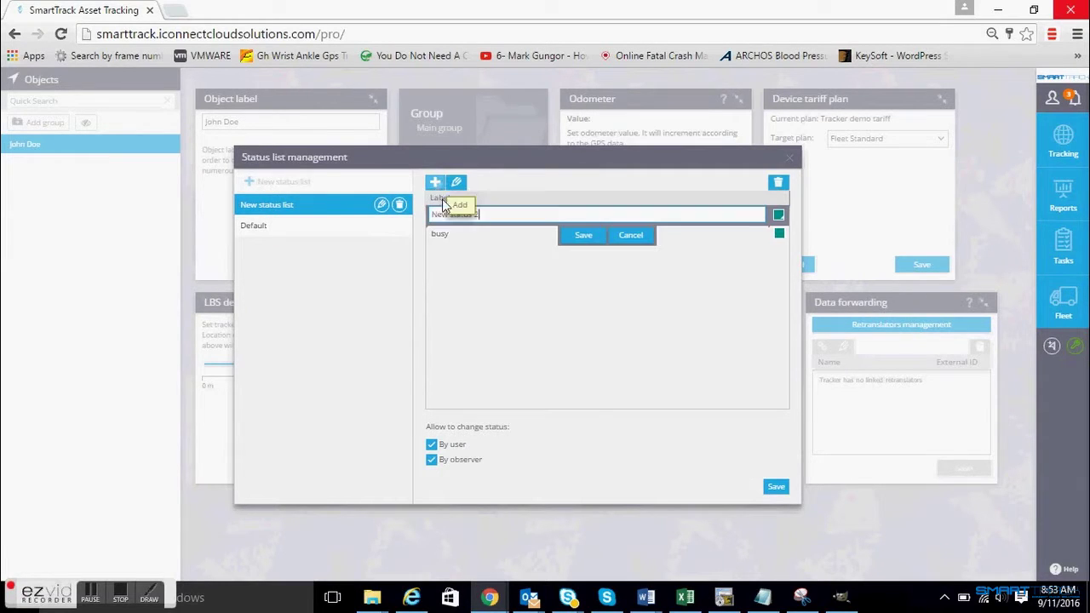
left_click(492, 216)
type("a")
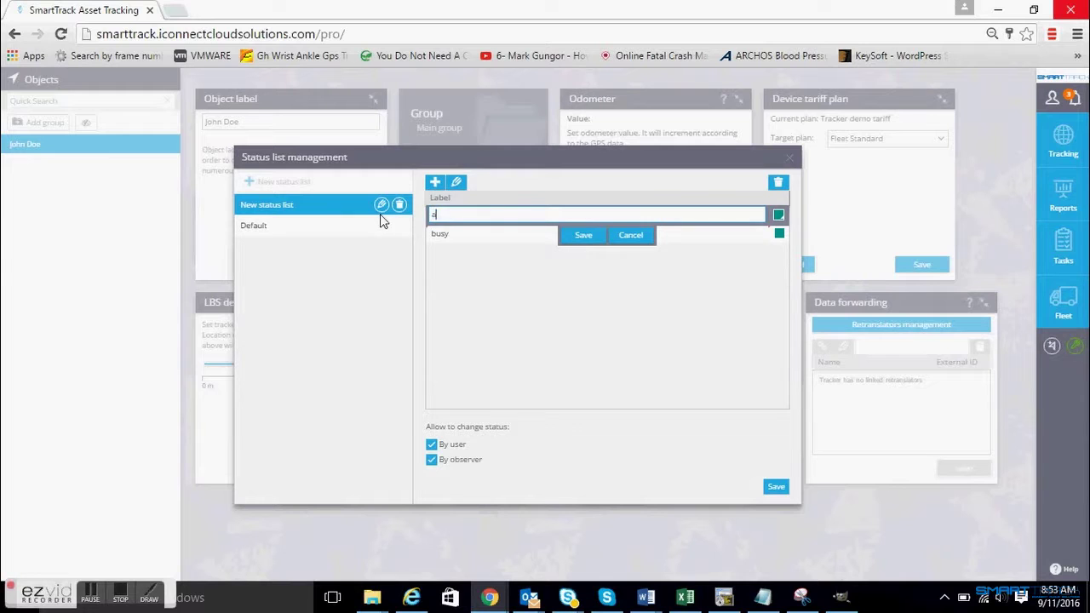
type("t customer")
left_click(586, 238)
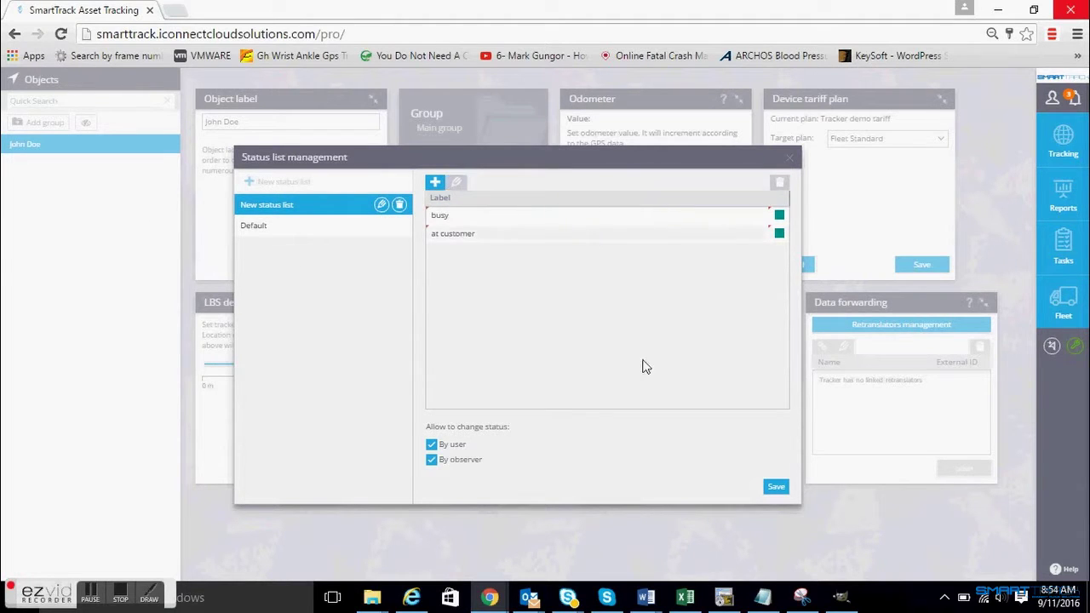
left_click(780, 237)
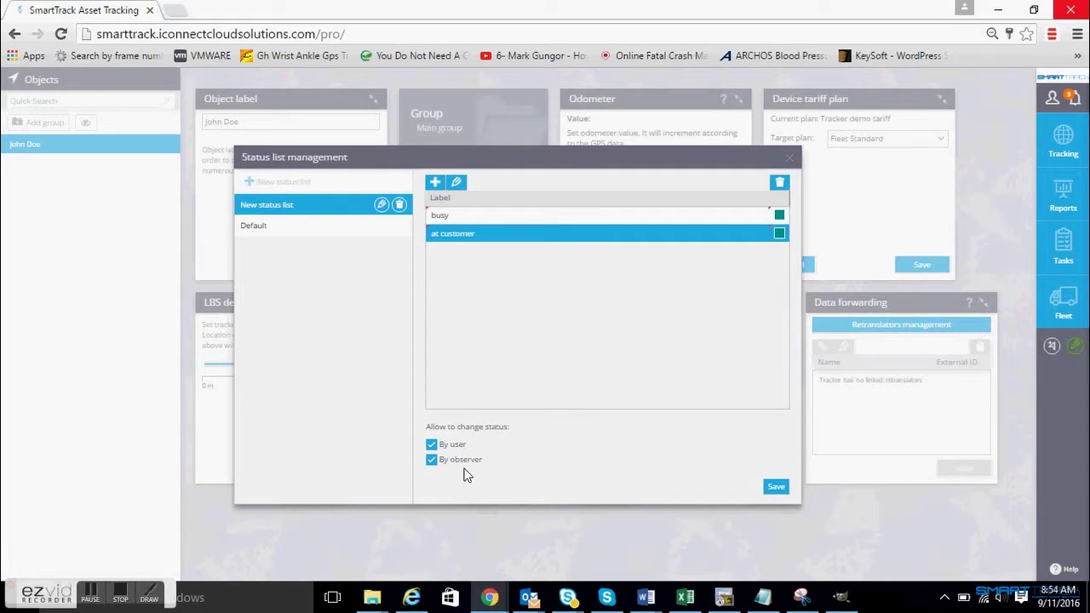
left_click(777, 490)
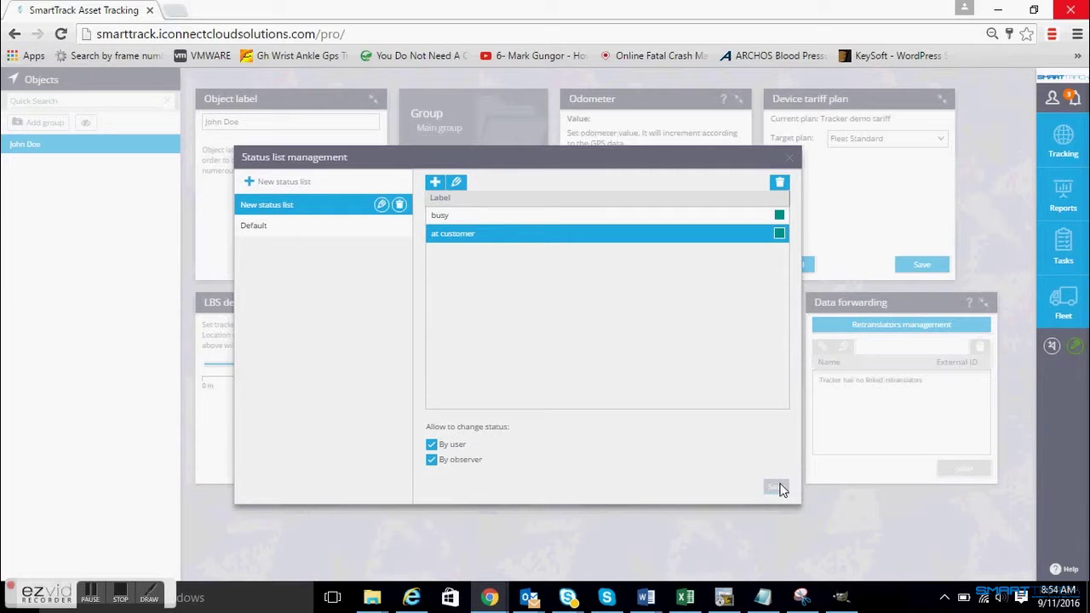
left_click(789, 157)
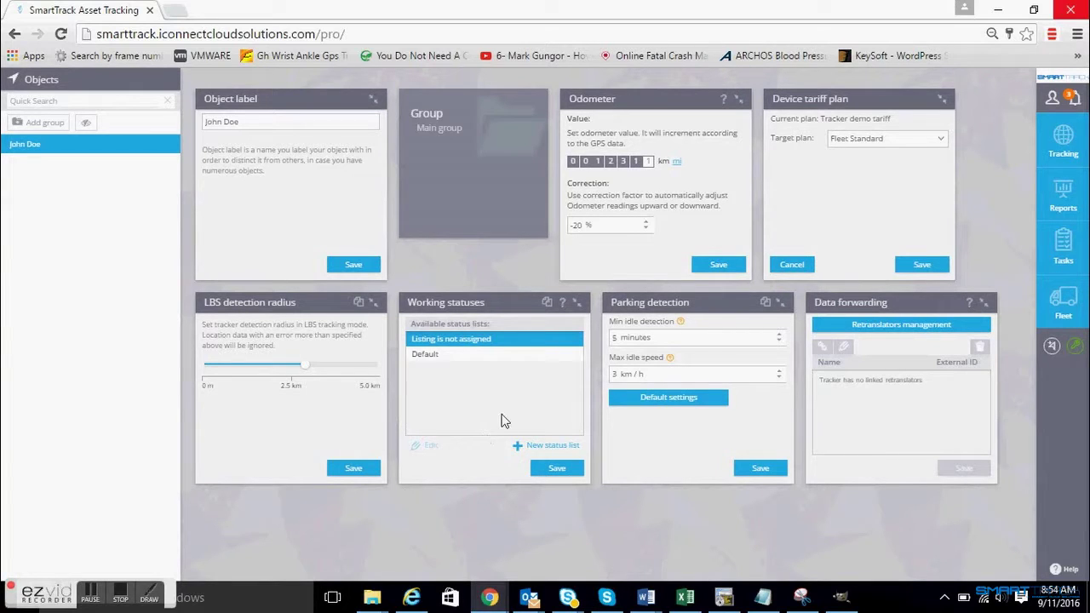
left_click(680, 330)
- Start a new retranslator named 'test' using the CargoOnline protocol
mouse_move(682, 327)
mouse_move(669, 360)
left_click(895, 330)
left_click(261, 237)
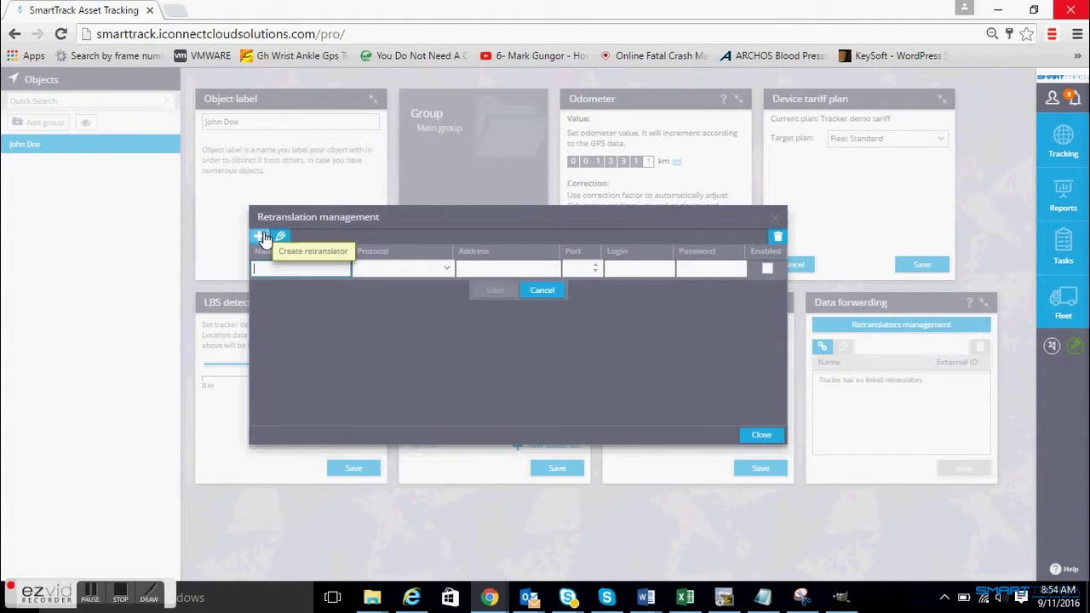
type("test")
left_click(385, 268)
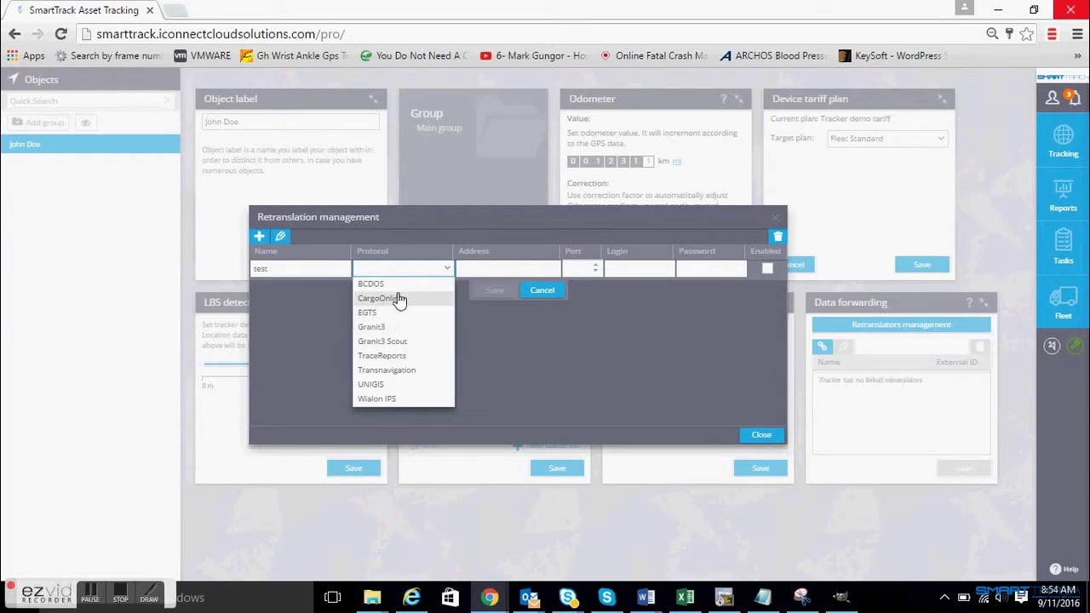
left_click(397, 299)
- Give the retranslator address 192.168.1.1 and port 808, and enable it
left_click(481, 269)
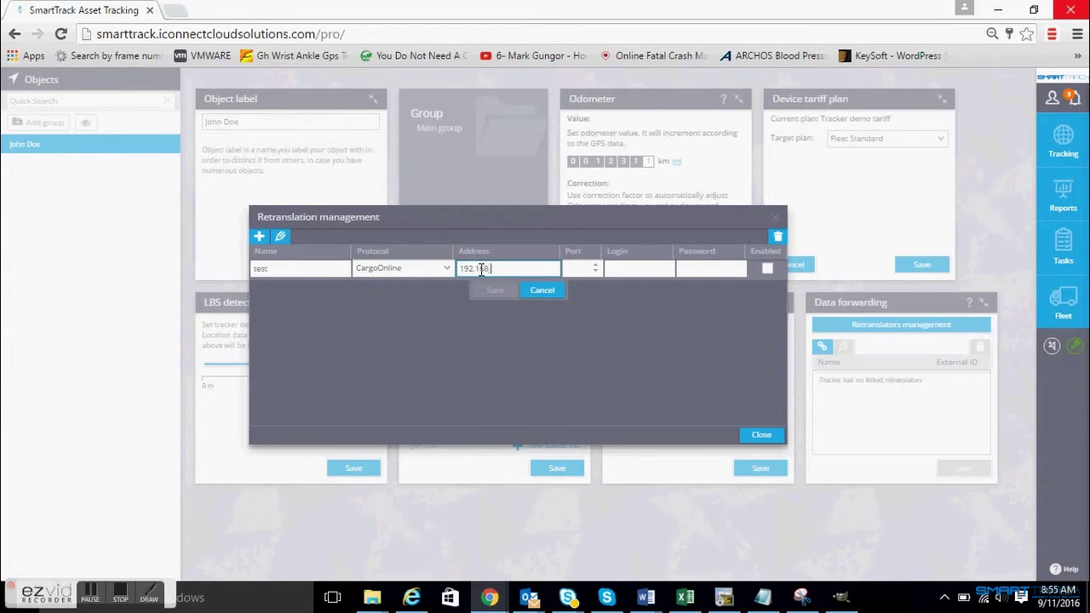
type("192.168.1.1")
left_click(584, 269)
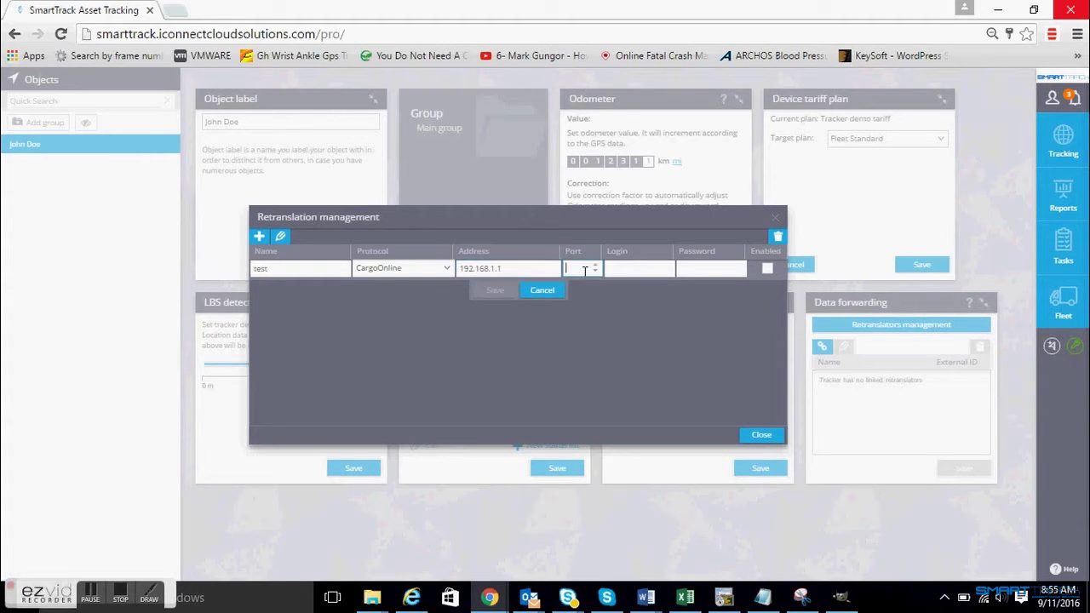
type("8080")
left_click(666, 266)
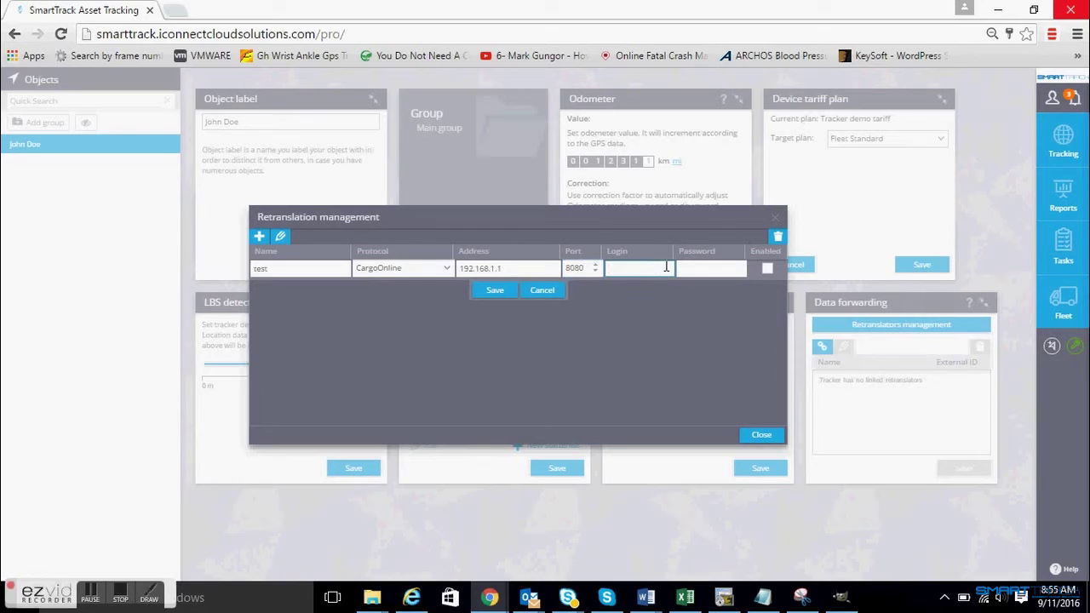
left_click(765, 267)
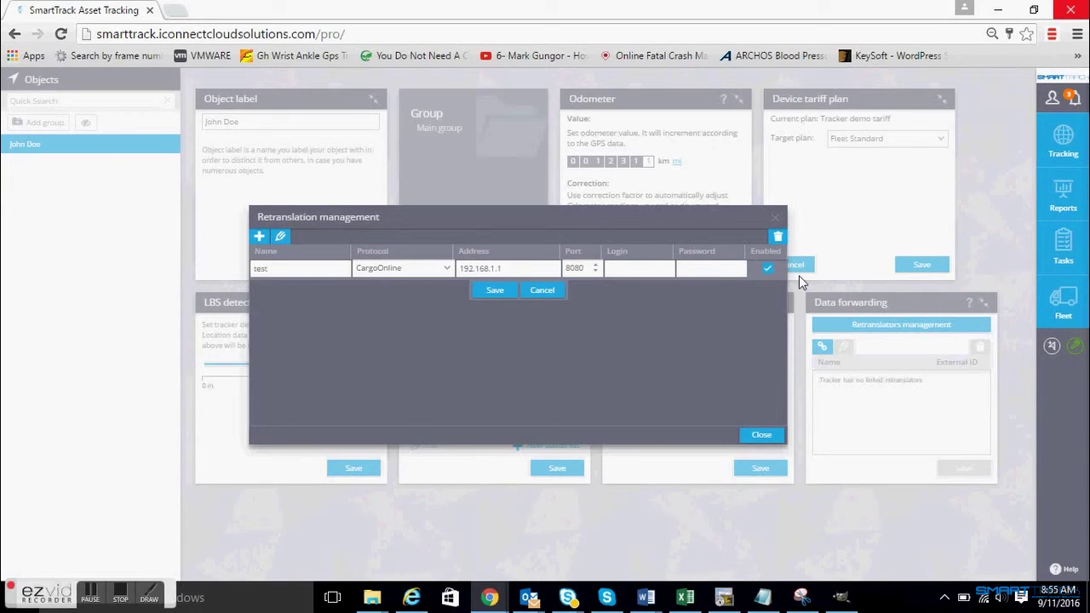
- Discard the test retranslator and return to the live Tracking map
left_click(550, 294)
left_click(774, 222)
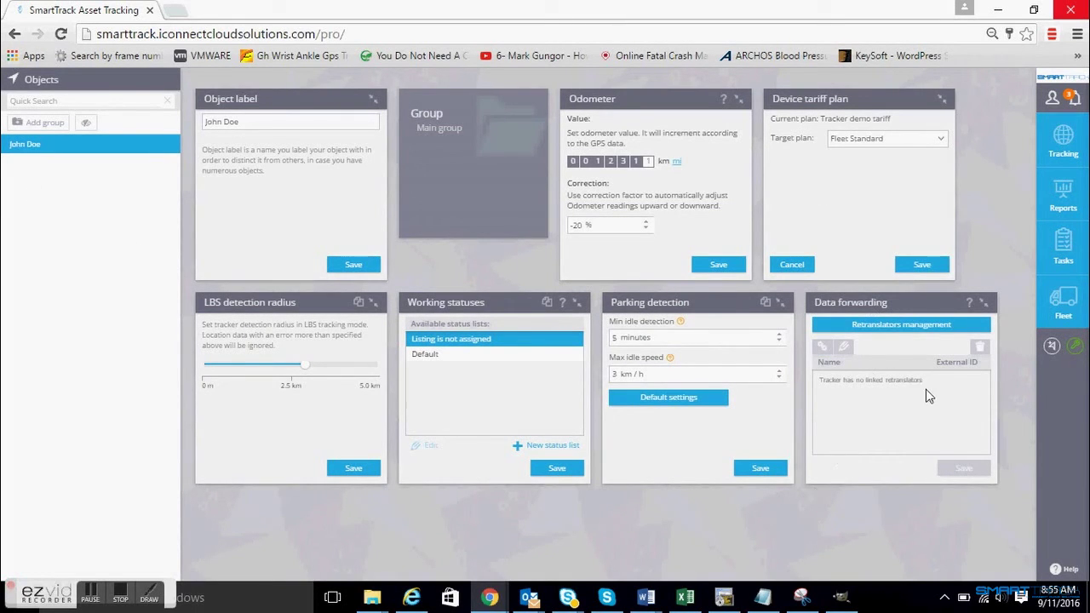
left_click(1063, 136)
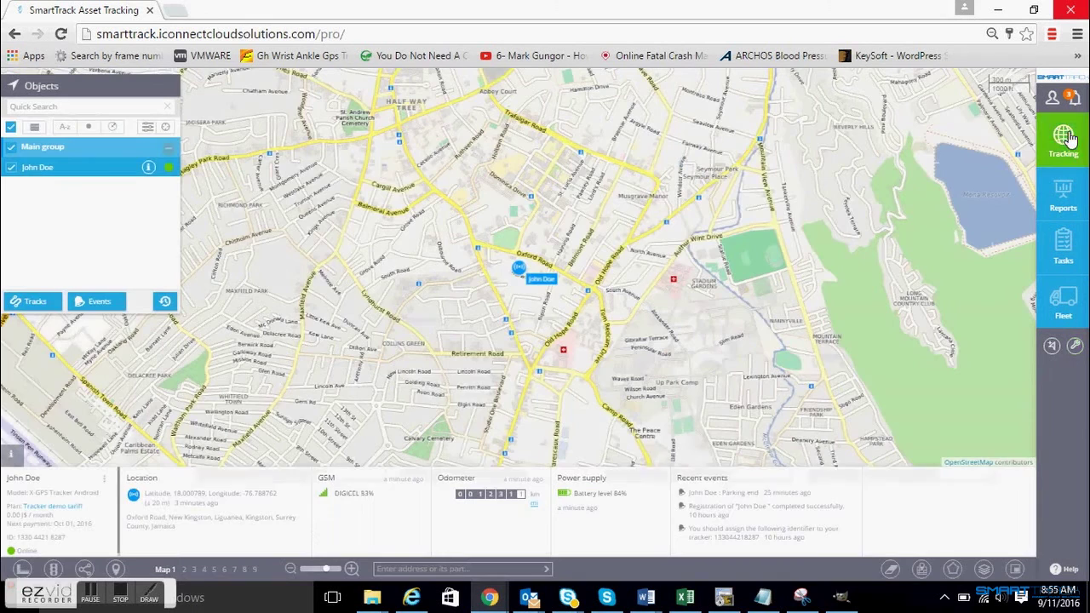